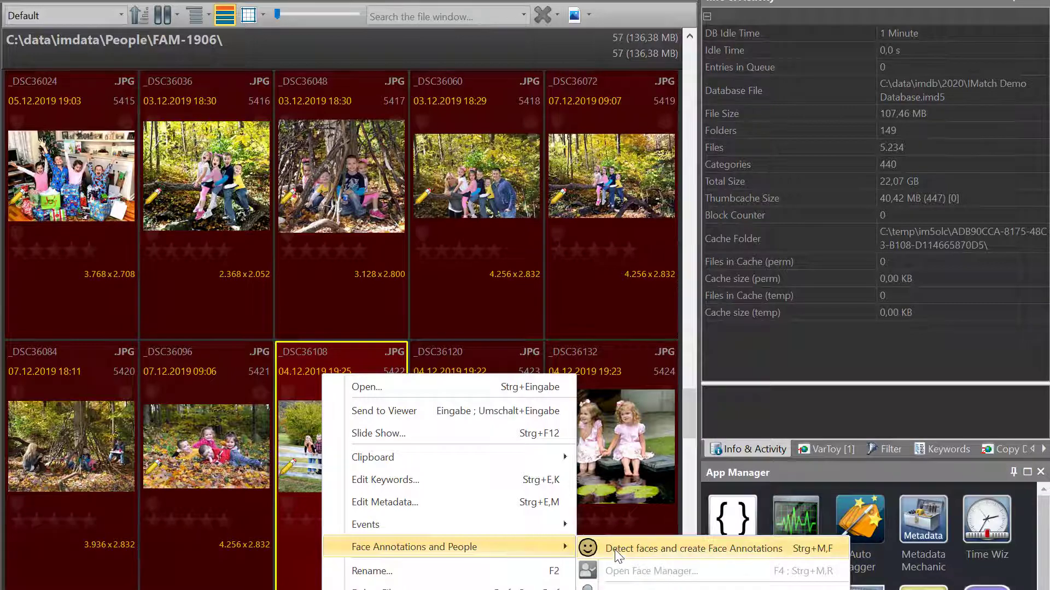
- Run face detection that creates face annotations on the 57 FAM-1906 photos, then dismiss the notice
click(617, 552)
click(439, 525)
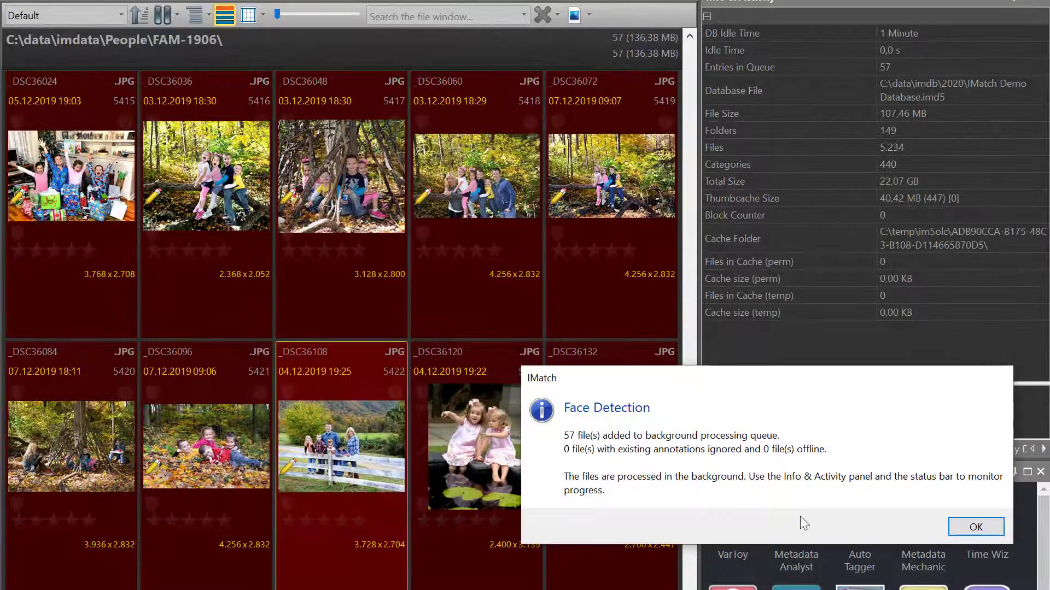
click(976, 527)
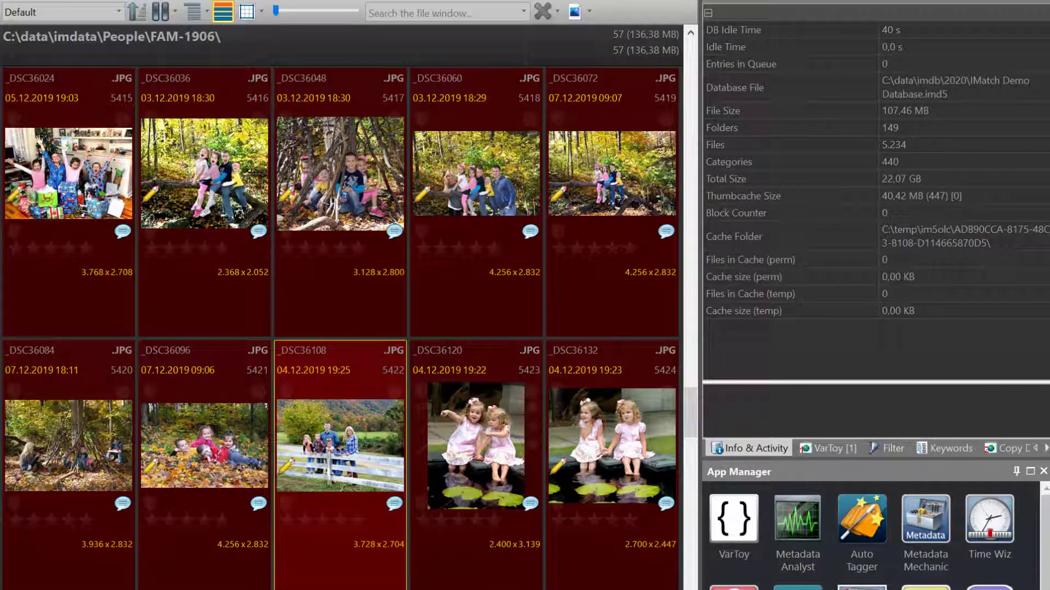
- Open photo _DSC36108 in the Viewer to show its seven detected face boxes
mouse_move(319, 408)
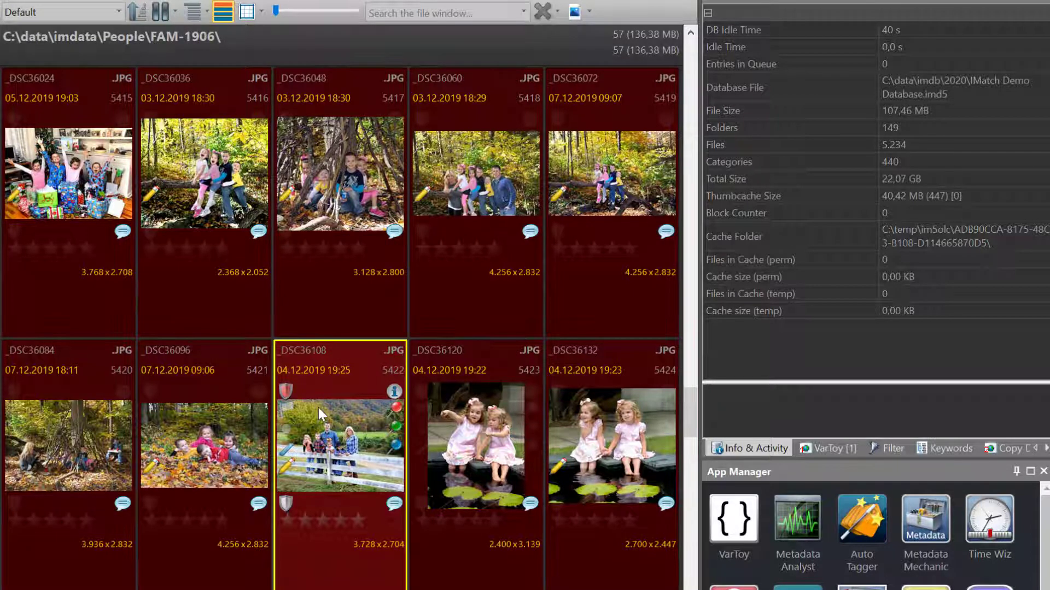
double_click(318, 408)
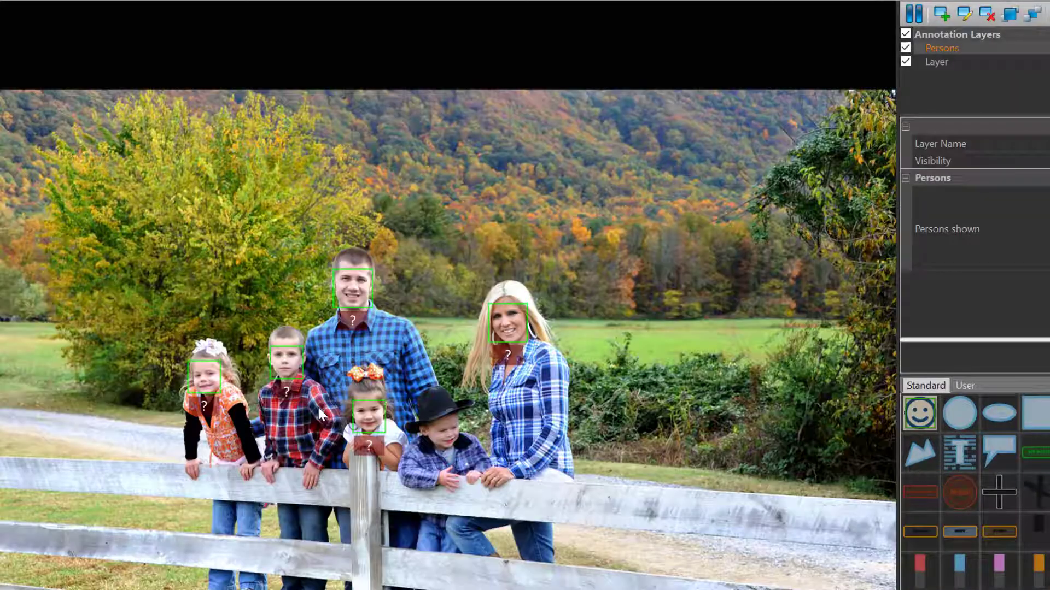
scroll(268, 462, up, 3)
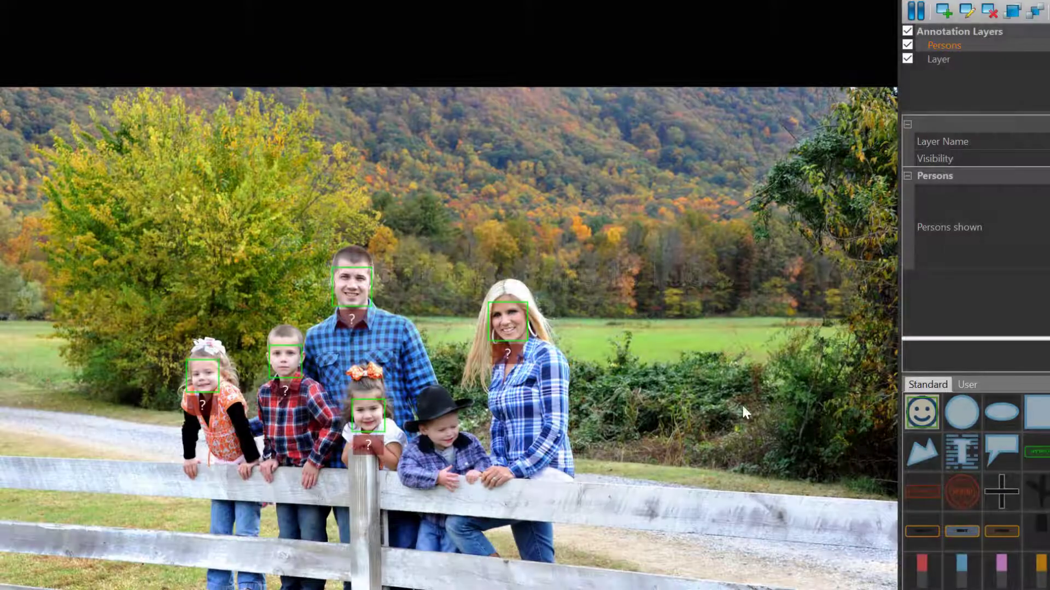
- Select the blonde woman's face box, enter her full name, and start a new person from it
click(514, 319)
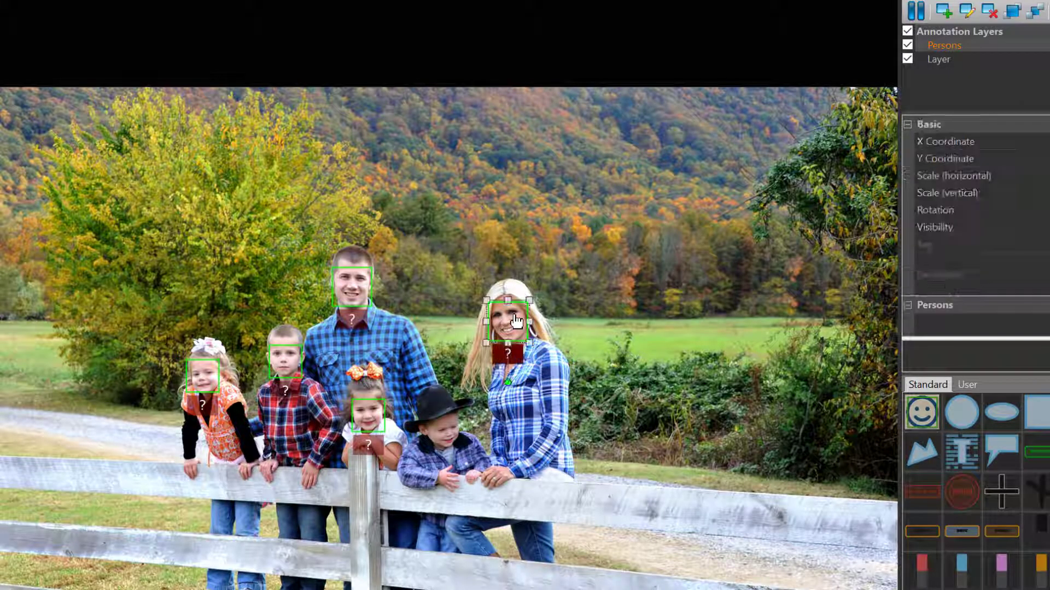
key(F2)
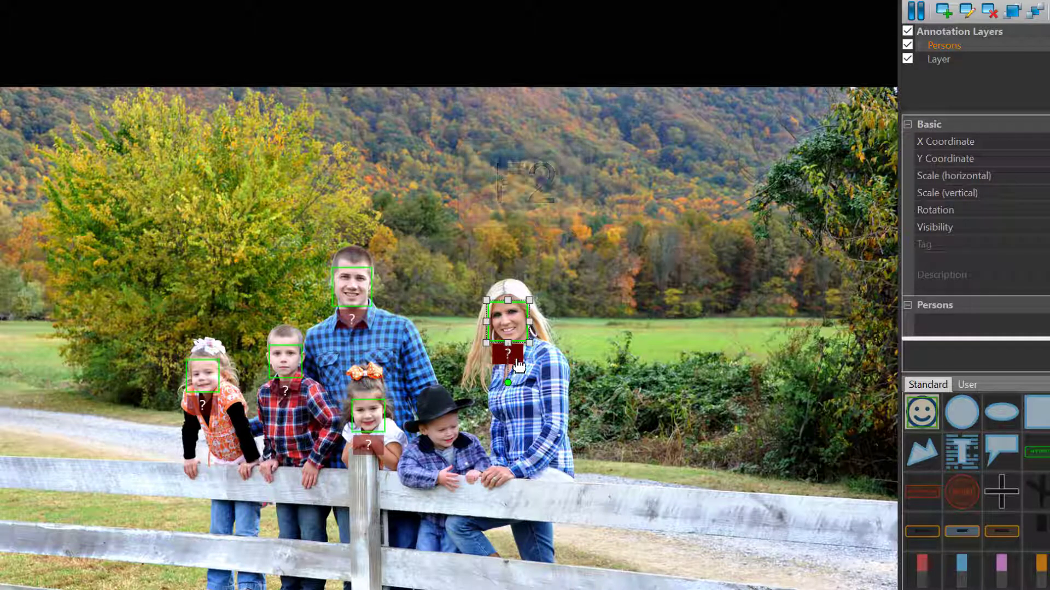
click(518, 365)
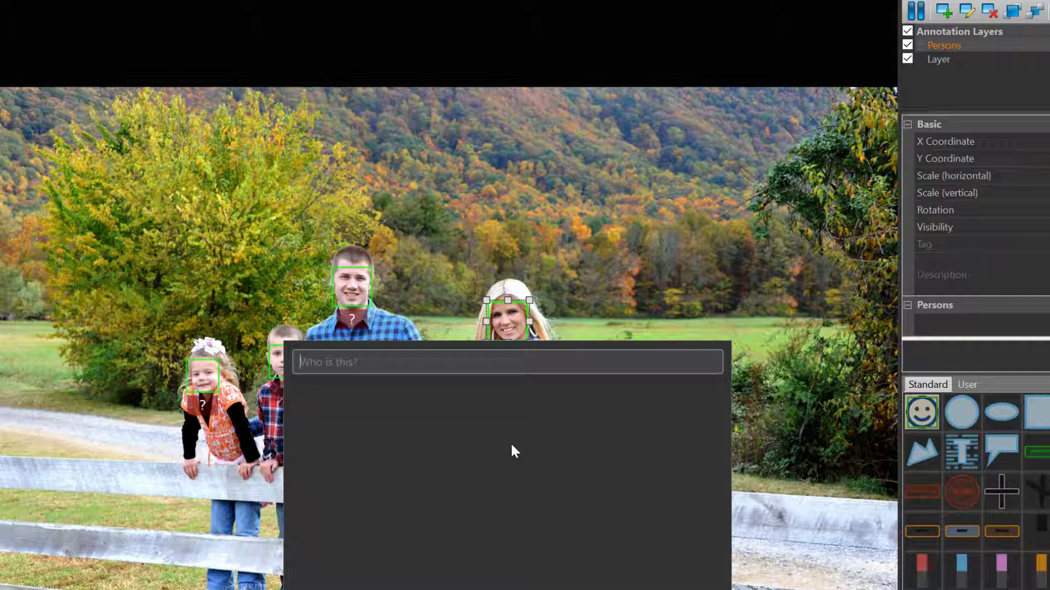
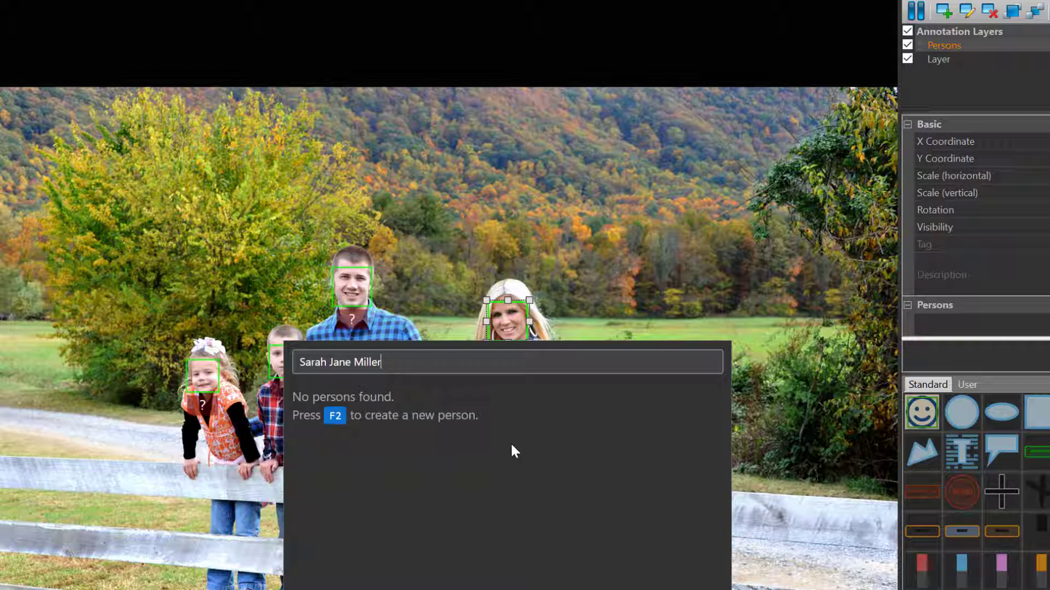
key(F2)
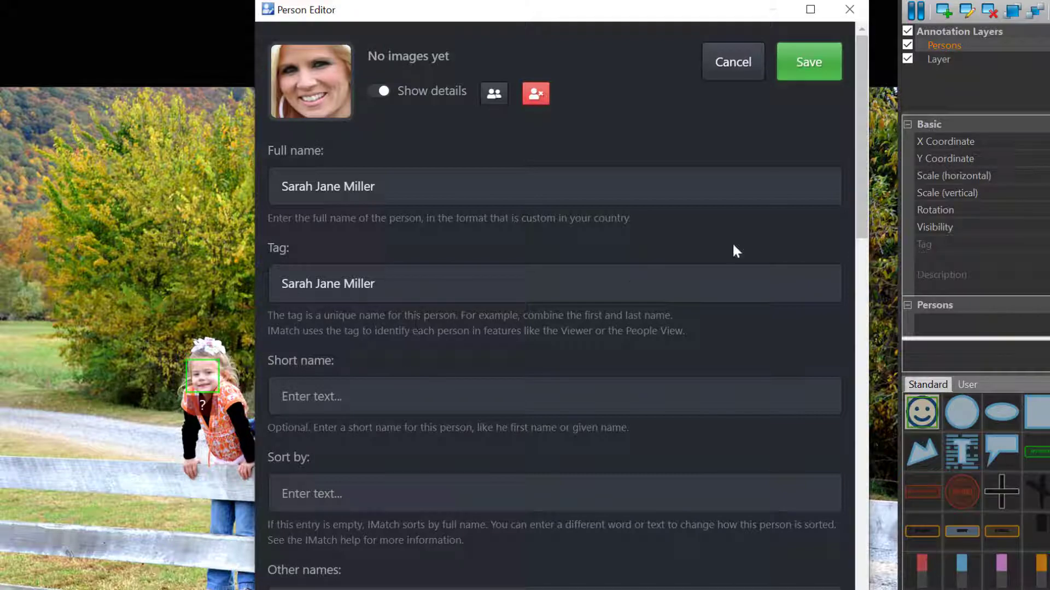
- Save the woman's new person entry in the Person Editor
click(809, 63)
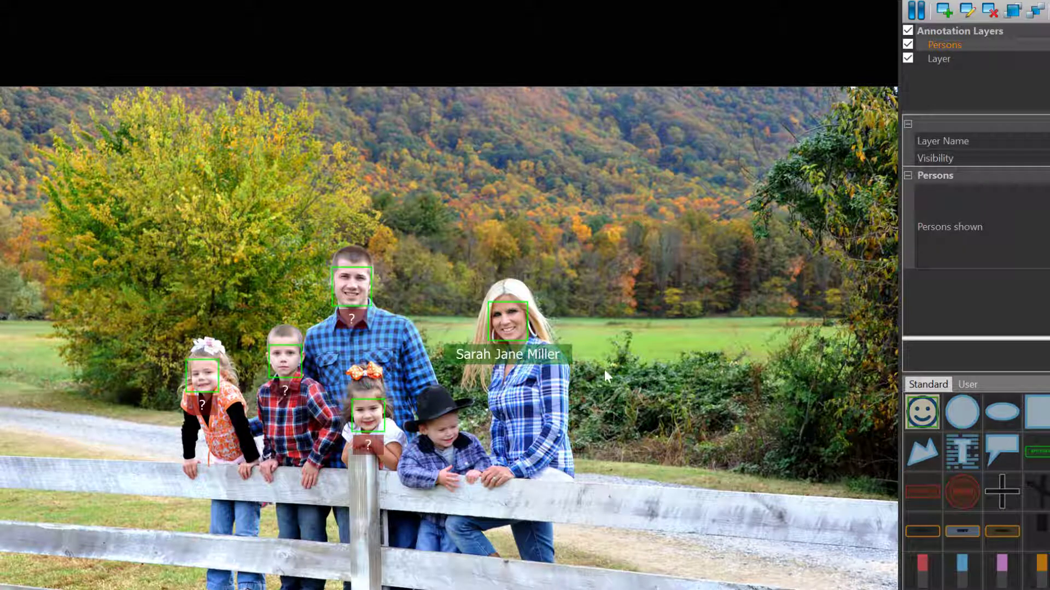
- Move to the next photo and confirm the suggested match on the woman's face
key(Right)
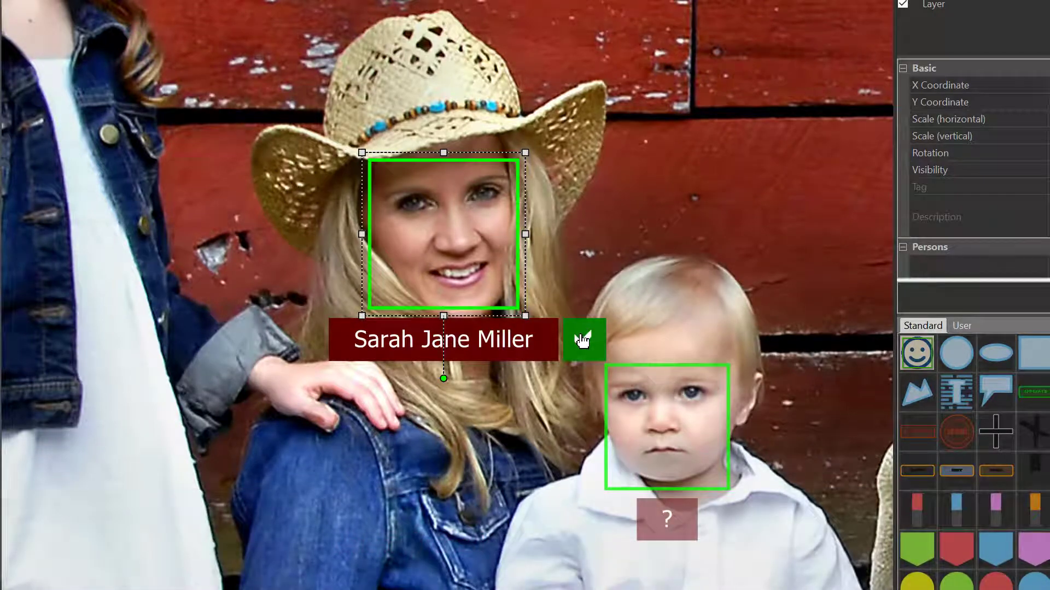
click(582, 340)
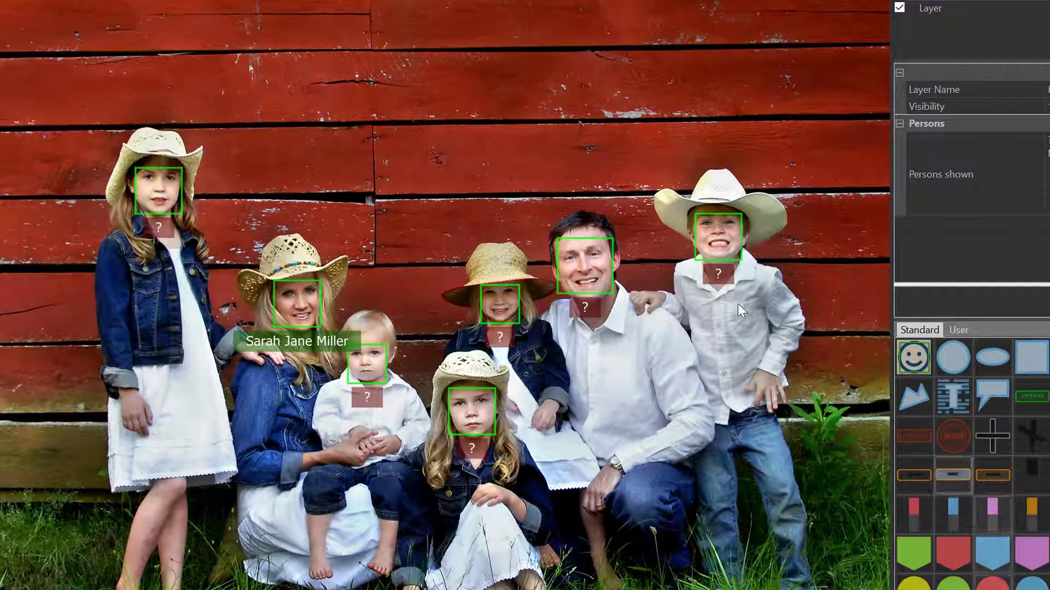
- Create and save a new person, with the man's full name, from his face in the barn photo
click(588, 259)
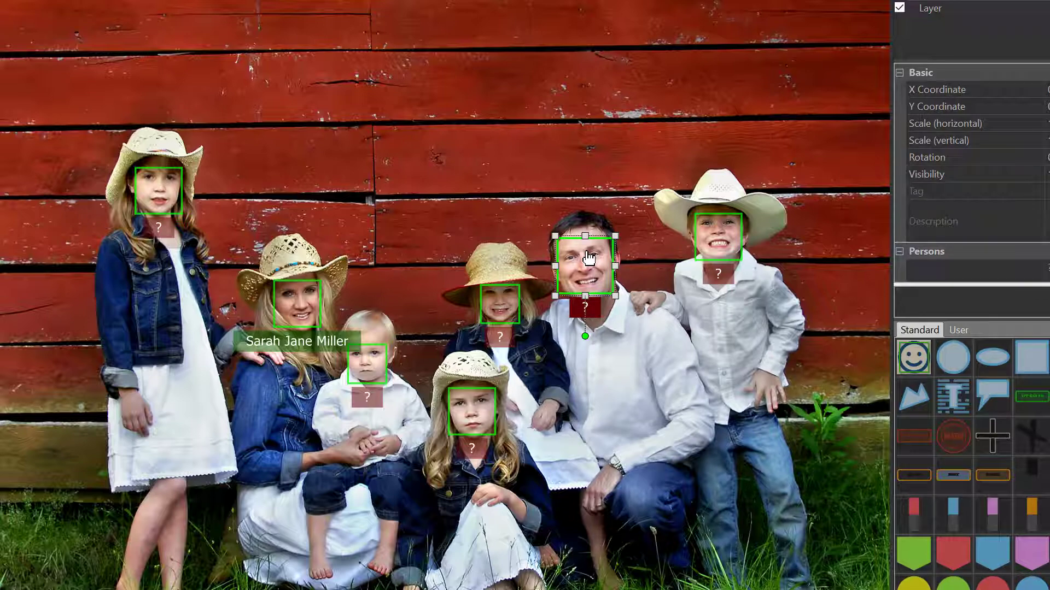
click(588, 258)
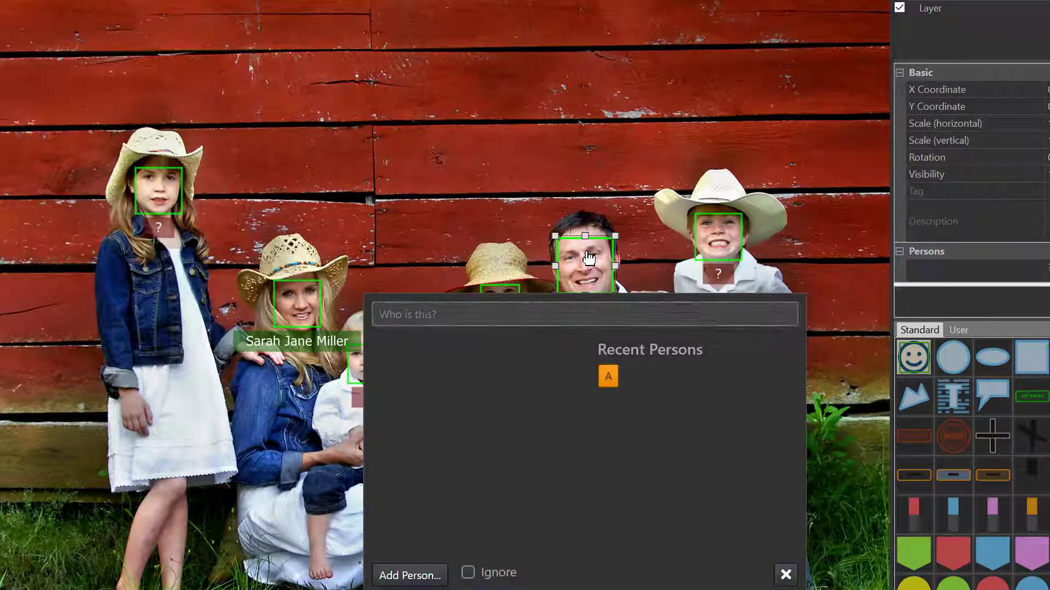
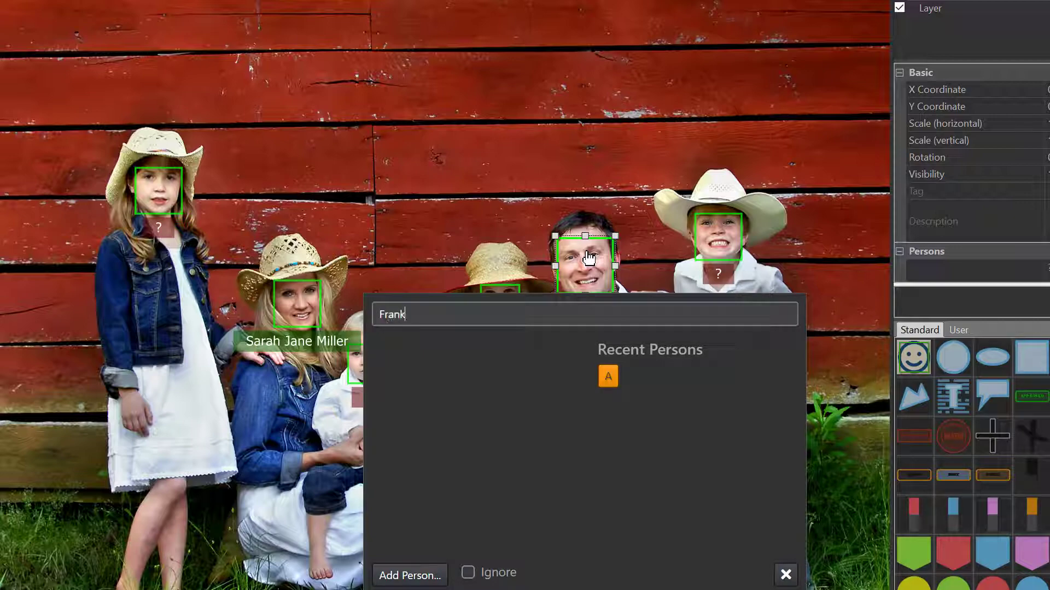
key(Return)
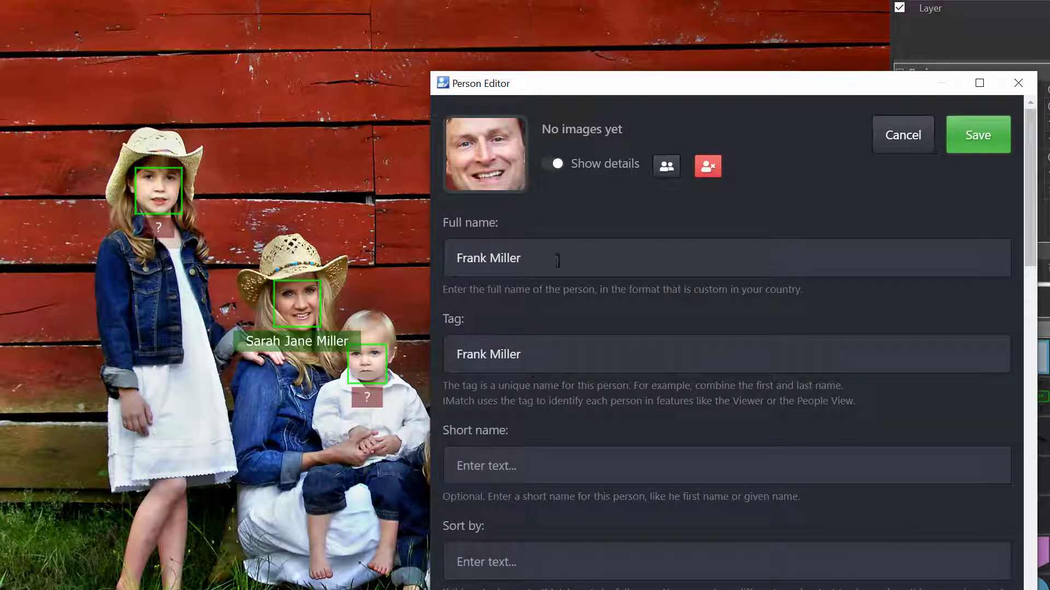
click(978, 153)
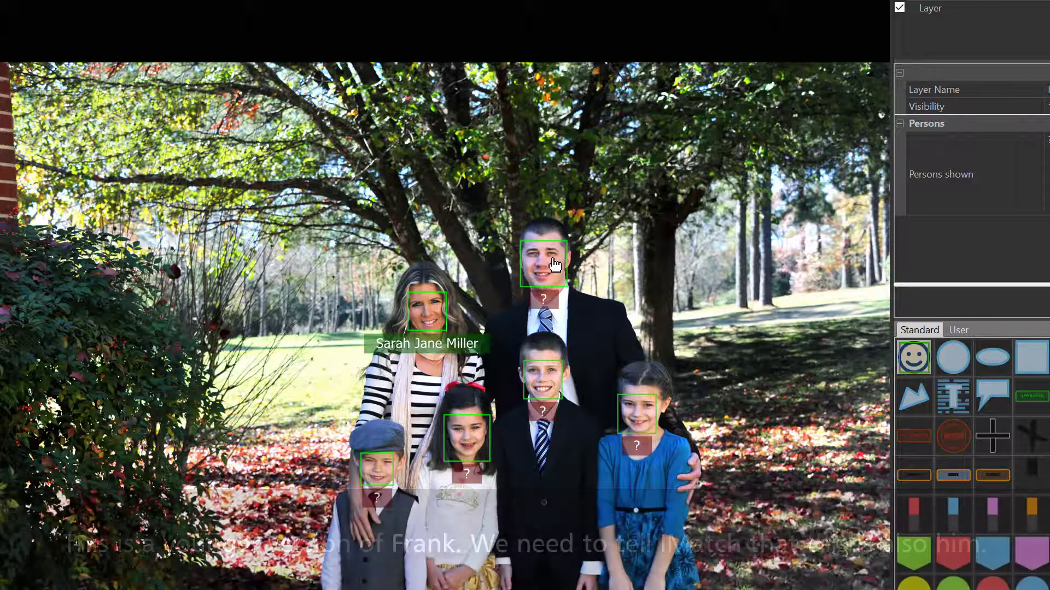
- Assign the man's existing person entry to his face under the trees by searching his first name
double_click(553, 266)
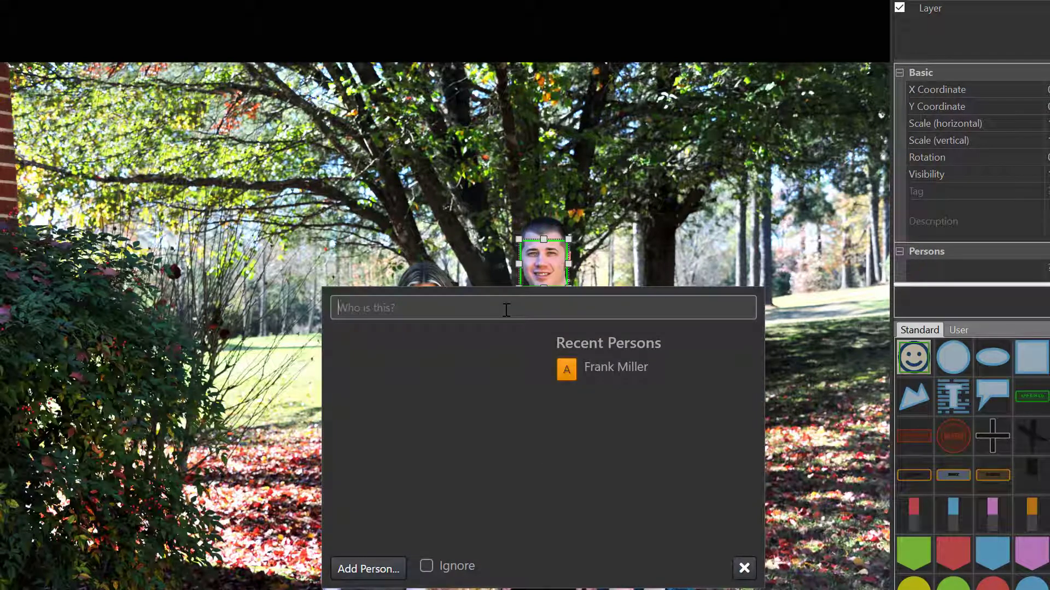
text(frank)
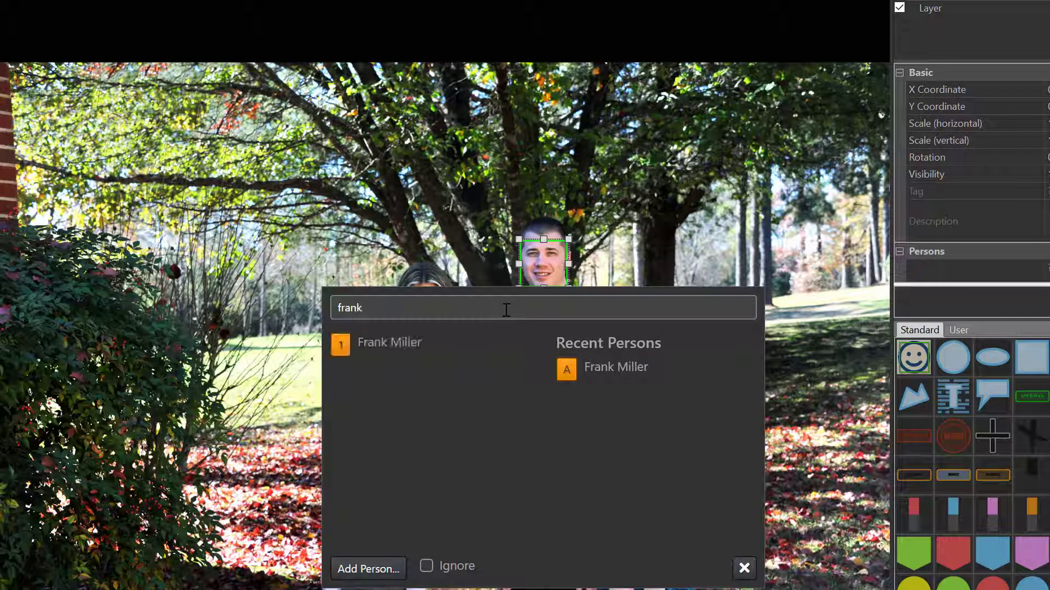
click(399, 346)
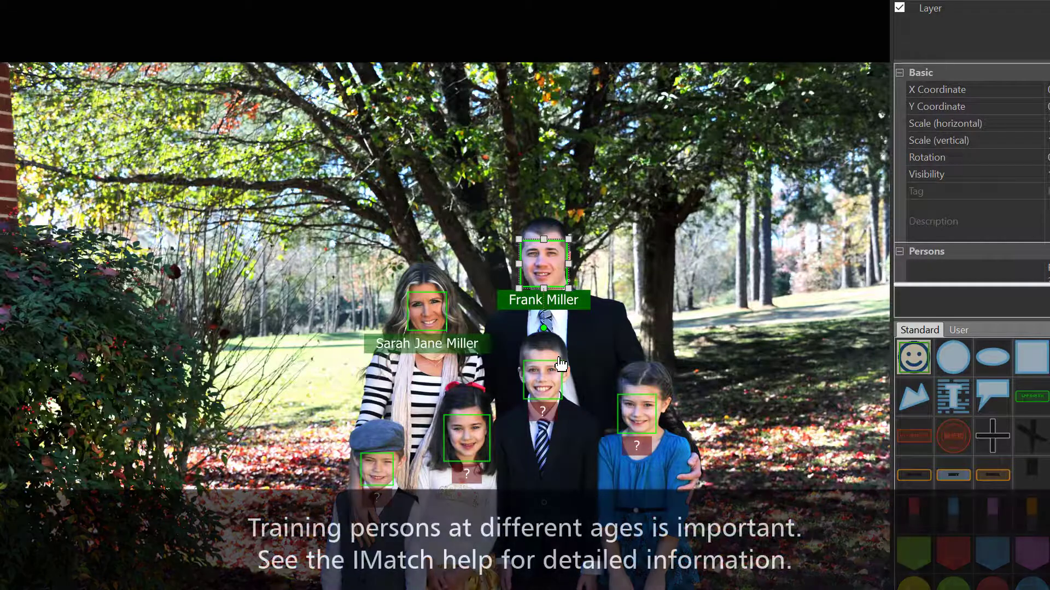
- Step through the next five annotated photos in the Viewer
key(Page_Down)
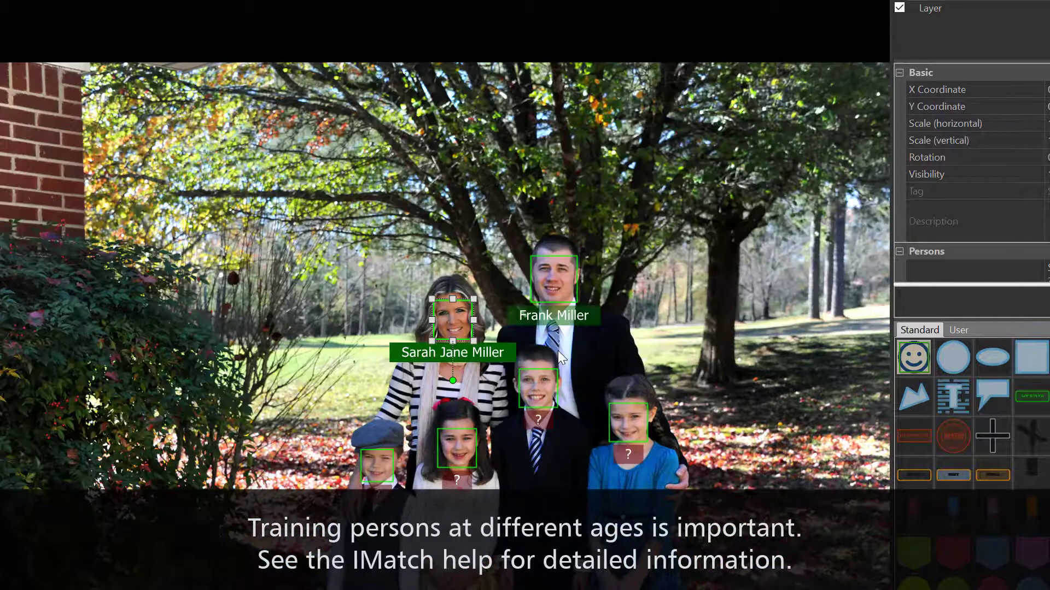
key(Page_Down)
key(Page_Down)
key(Page_Down)
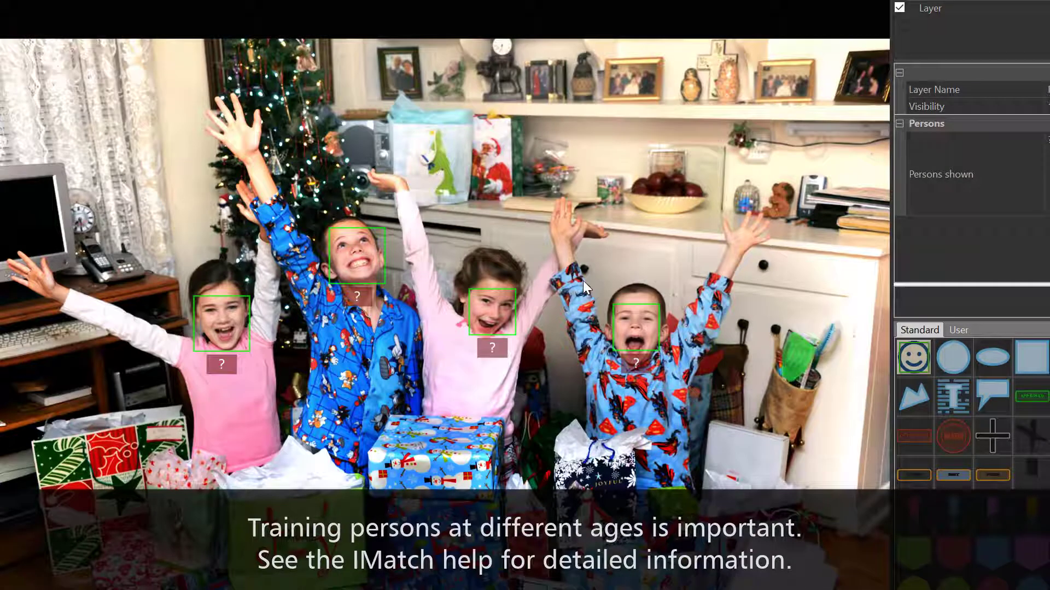
key(Page_Down)
key(Page_Down)
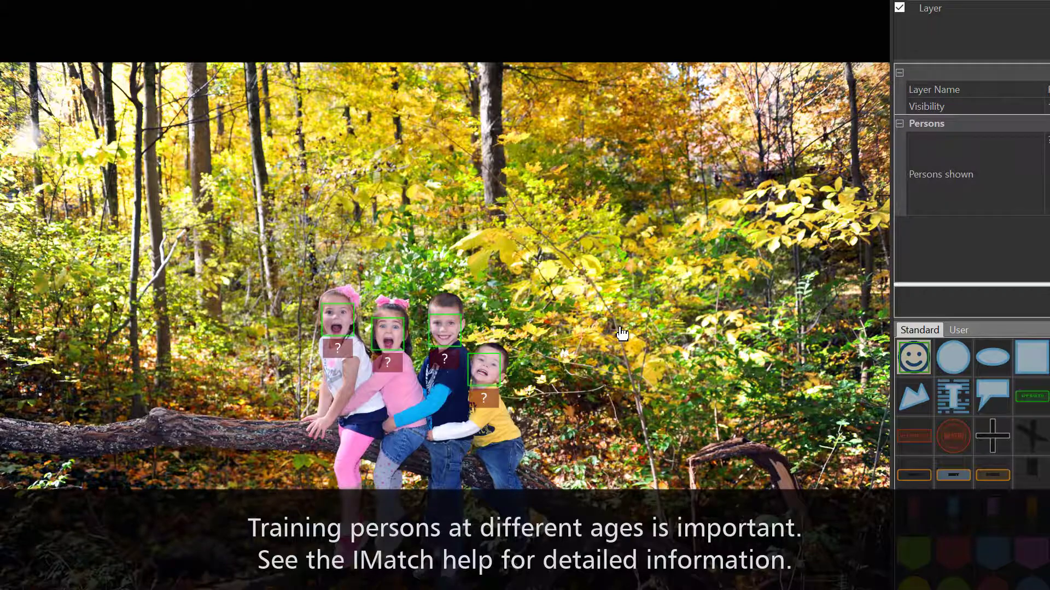
key(Page_Down)
key(Page_Down)
key(Page_Down)
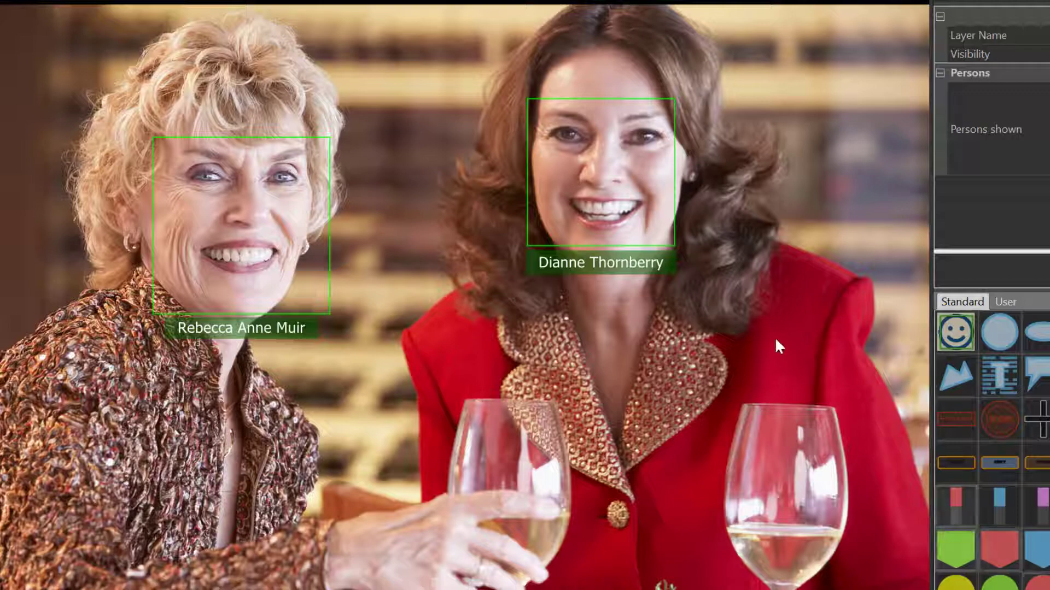
key(Right)
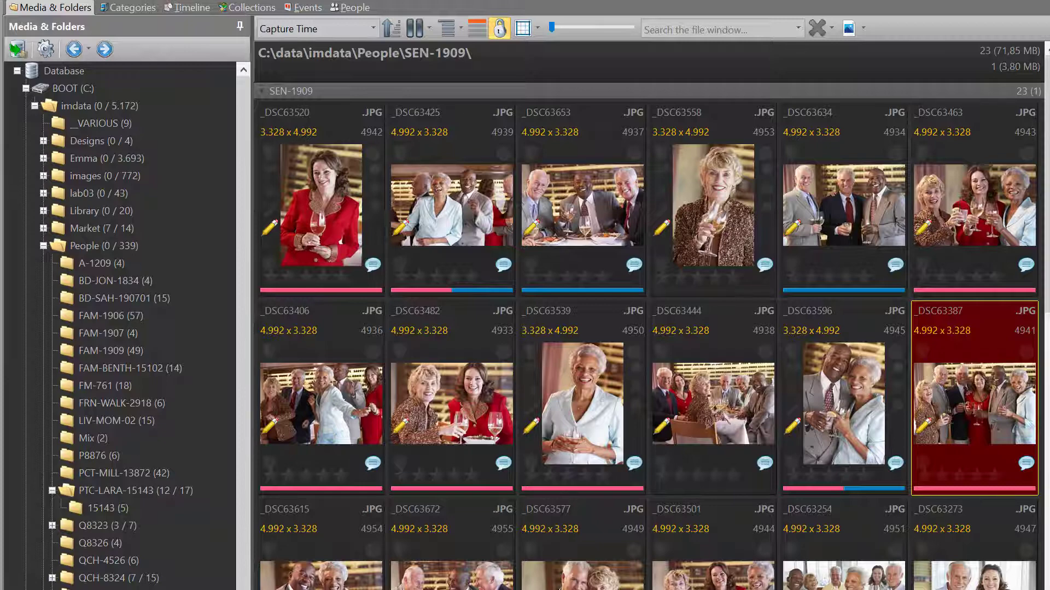
- Switch to the People view, scroll the people list, and select another person
click(350, 7)
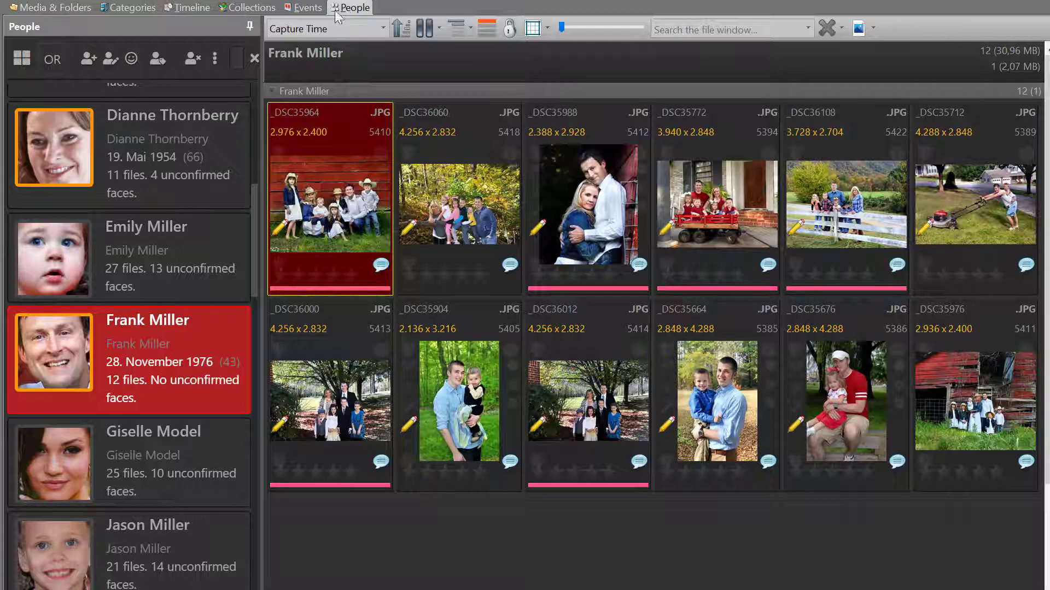
scroll(143, 313, down, 5)
scroll(145, 335, up, 6)
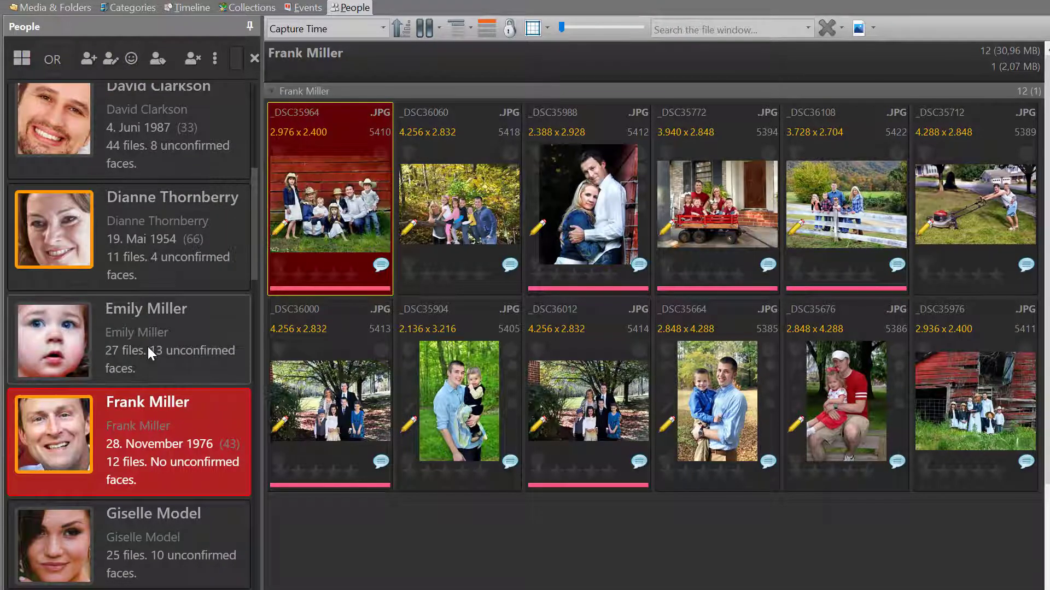
click(57, 222)
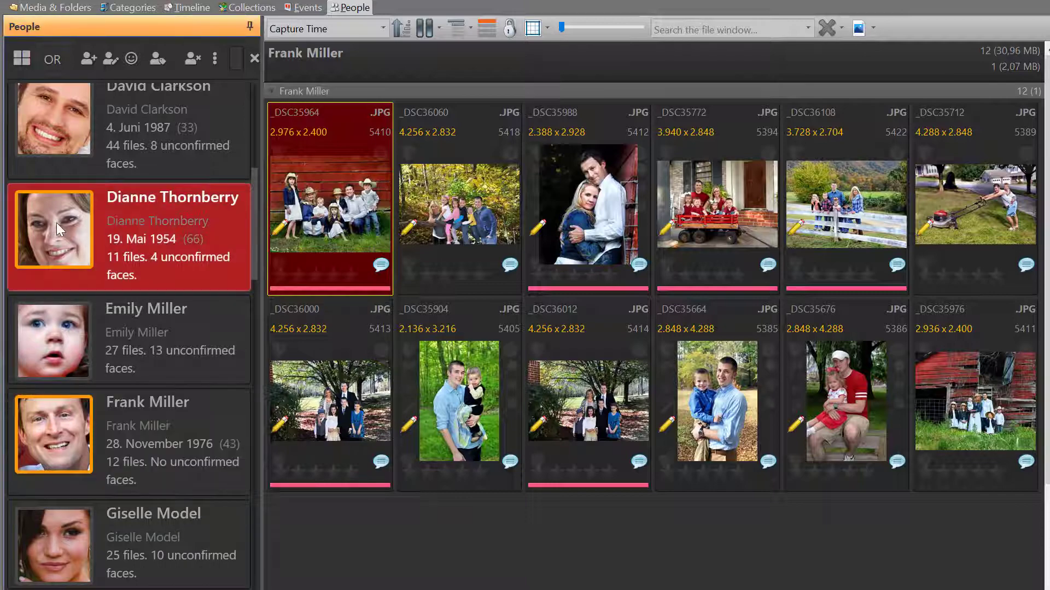
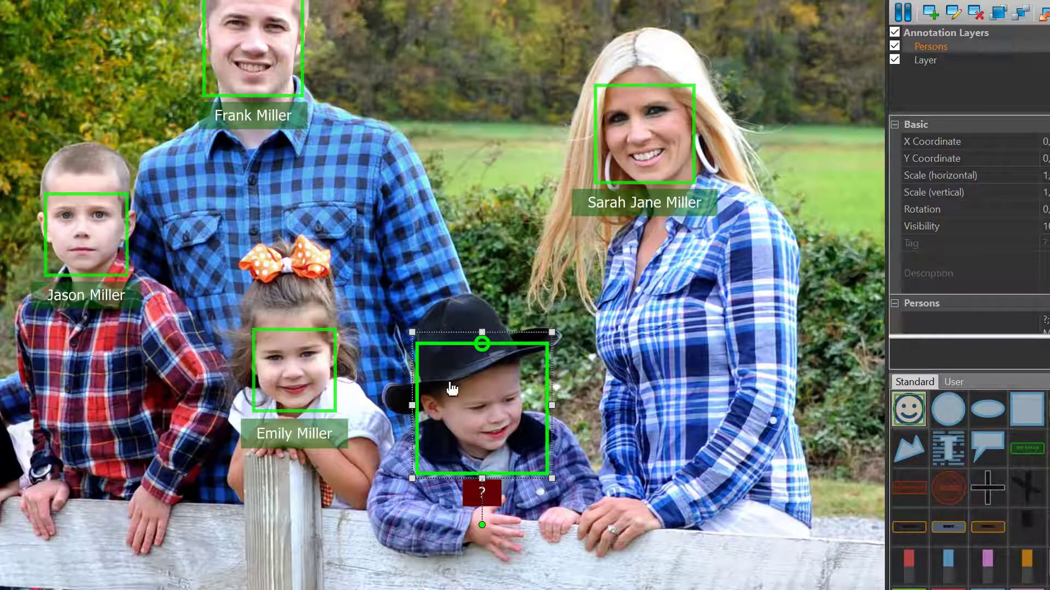
- Create a new person entry from the boy's full name and assign it to his face box
double_click(487, 398)
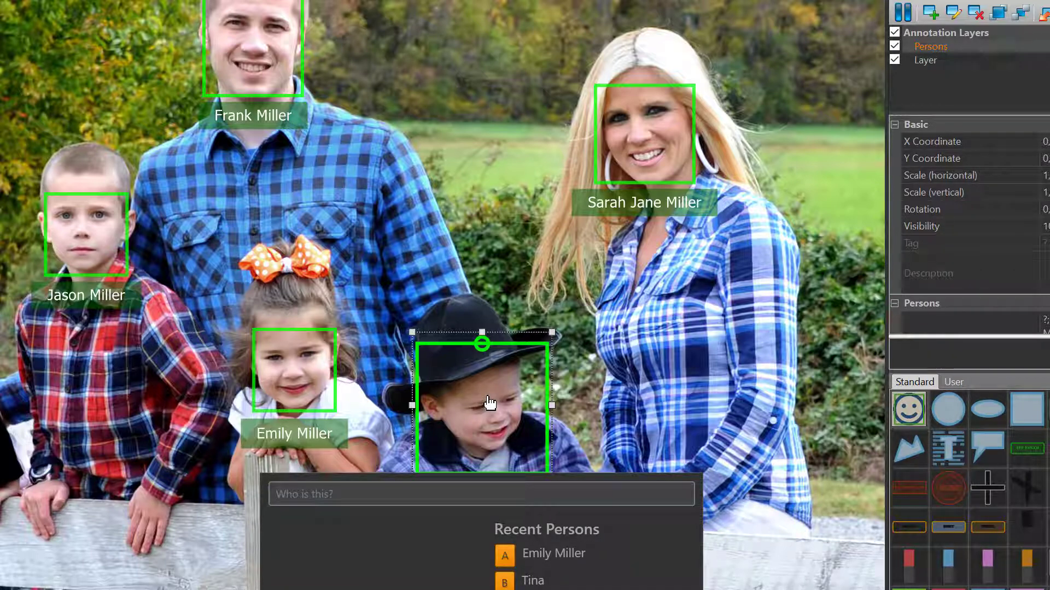
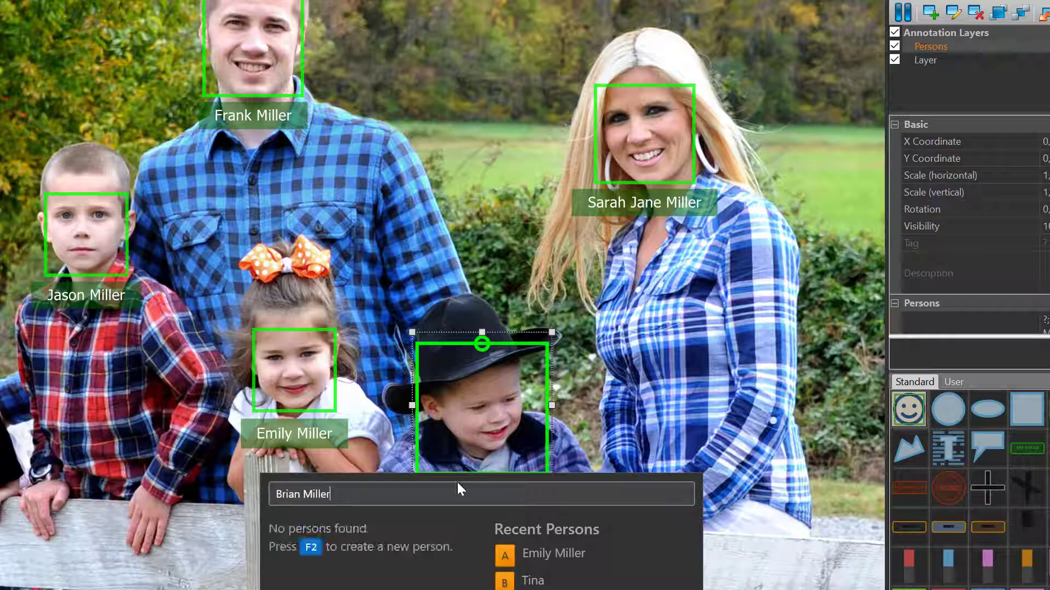
key(F2)
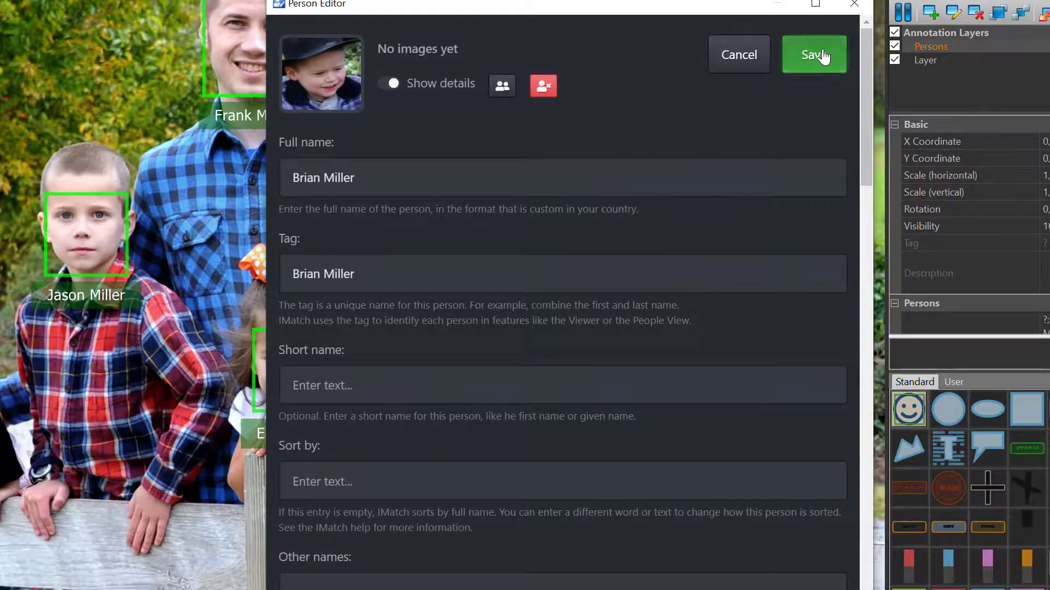
click(823, 56)
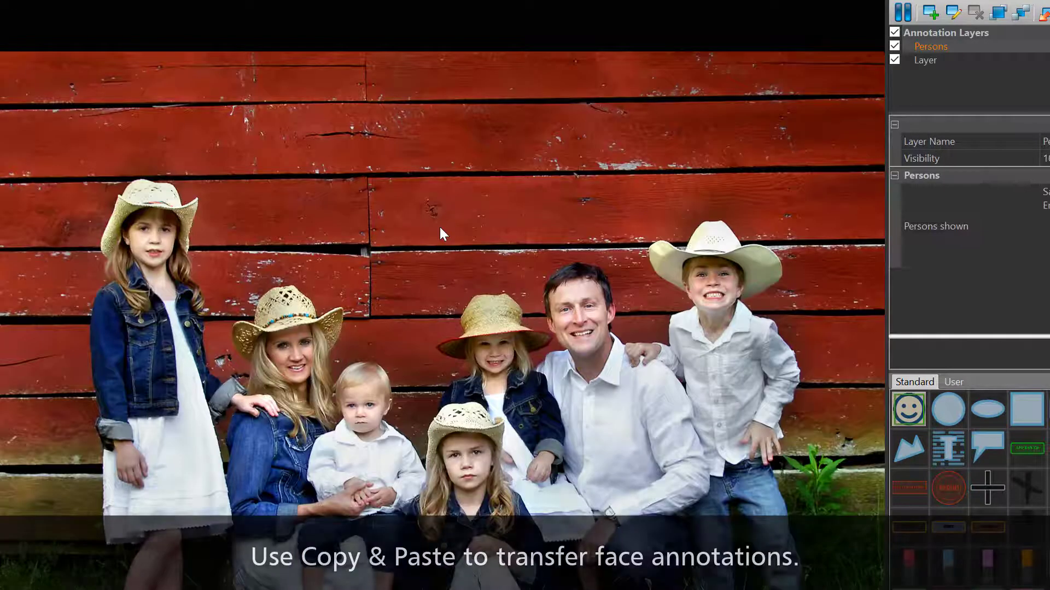
- Copy the mother's named face box from the red-barn photo and fit it over her face in the green-fleece photo
key(ctrl+v)
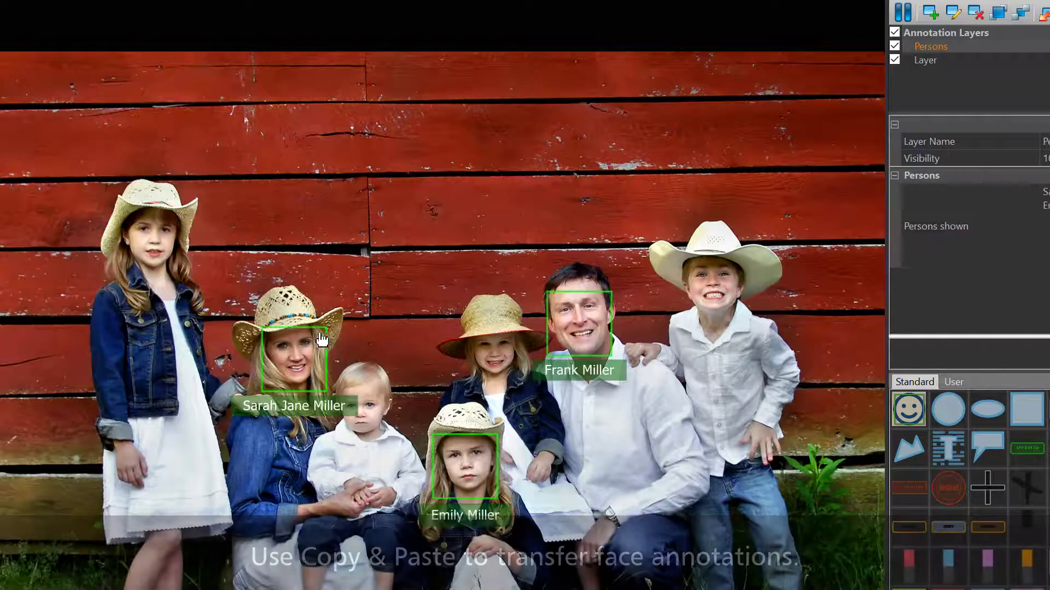
click(301, 351)
key(ctrl+c)
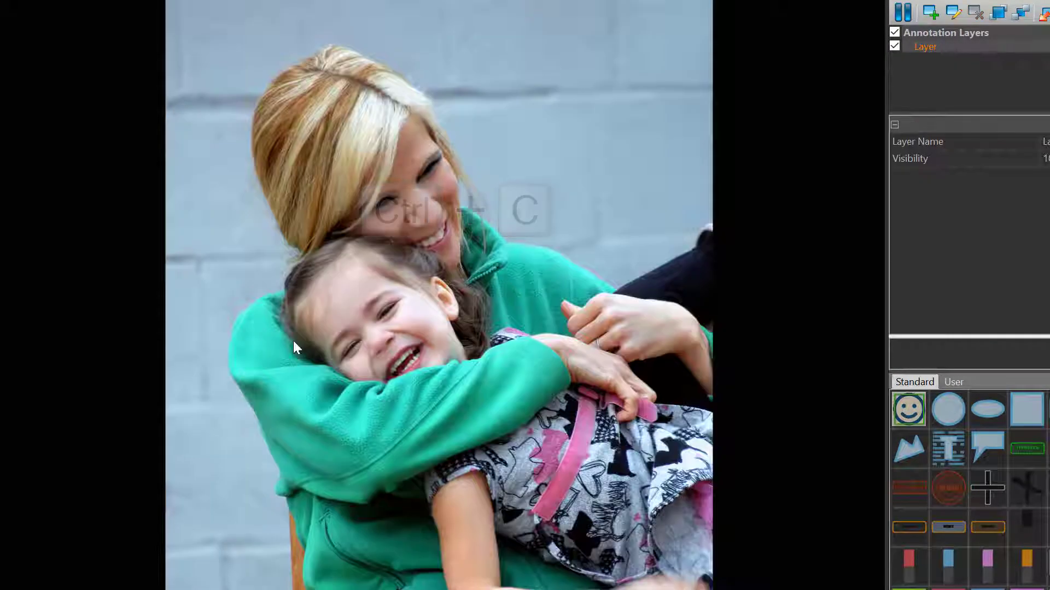
key(ctrl+v)
drag(357, 319, 360, 91)
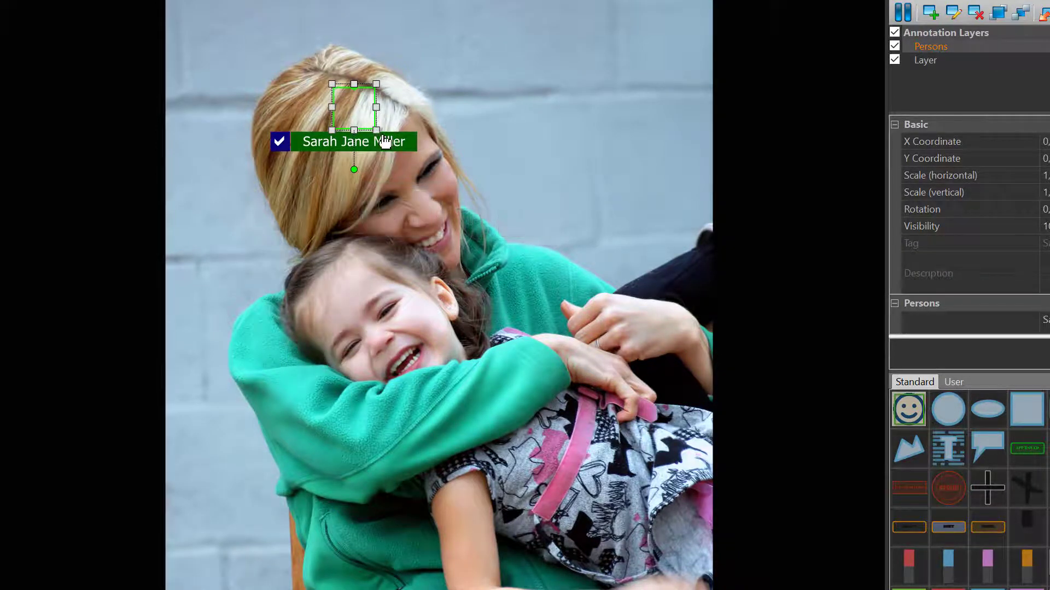
drag(377, 131, 497, 257)
drag(411, 201, 417, 228)
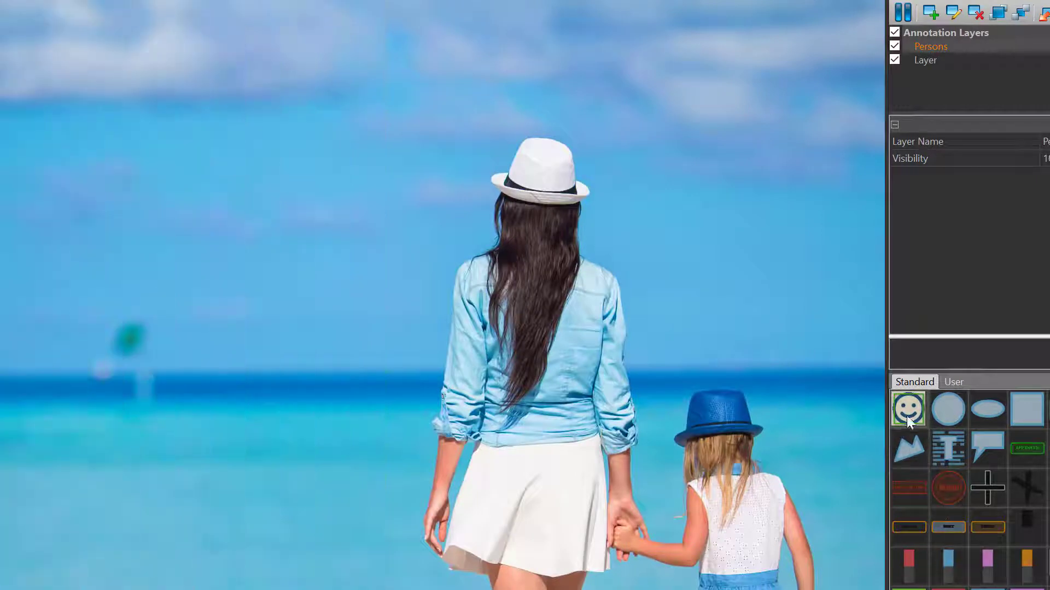
- Draw a face box on the blue-hatted girl and assign her existing person by typing 'de'
click(907, 410)
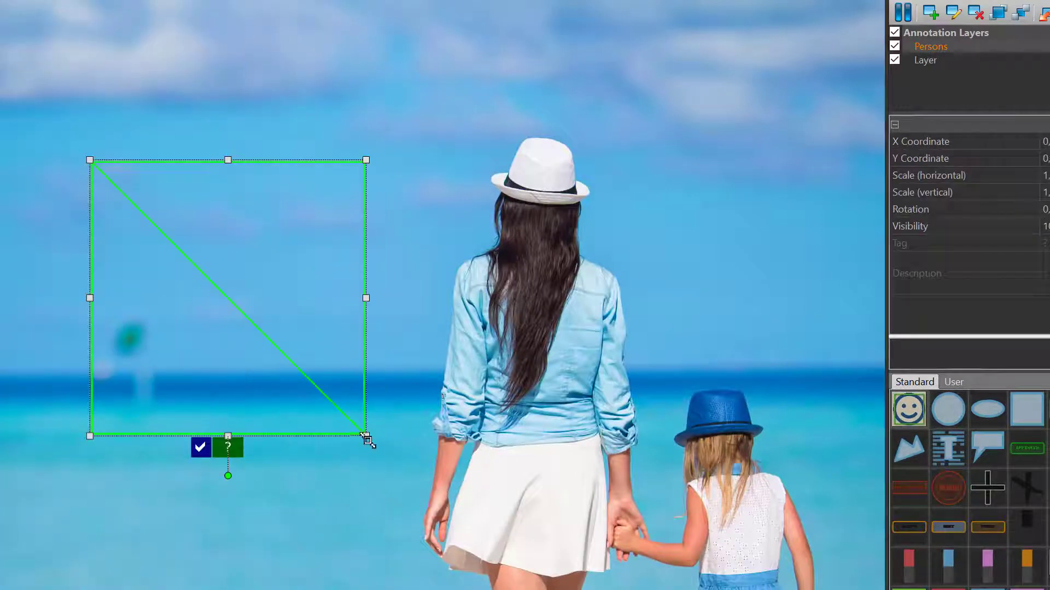
drag(366, 436, 239, 290)
mouse_move(168, 221)
mouse_down()
mouse_move(773, 462)
mouse_move(759, 410)
mouse_up()
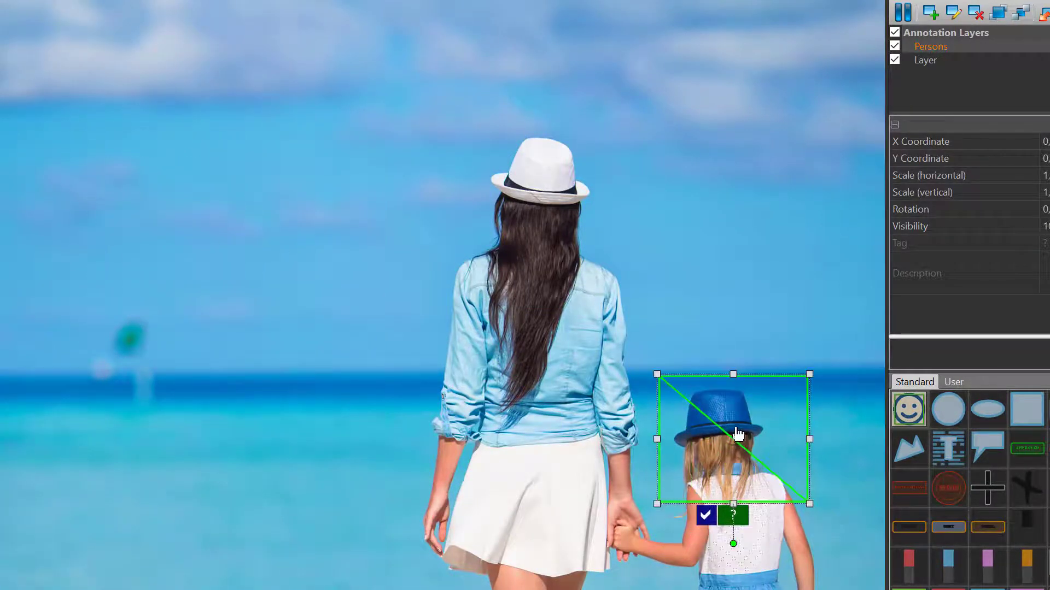
text(de)
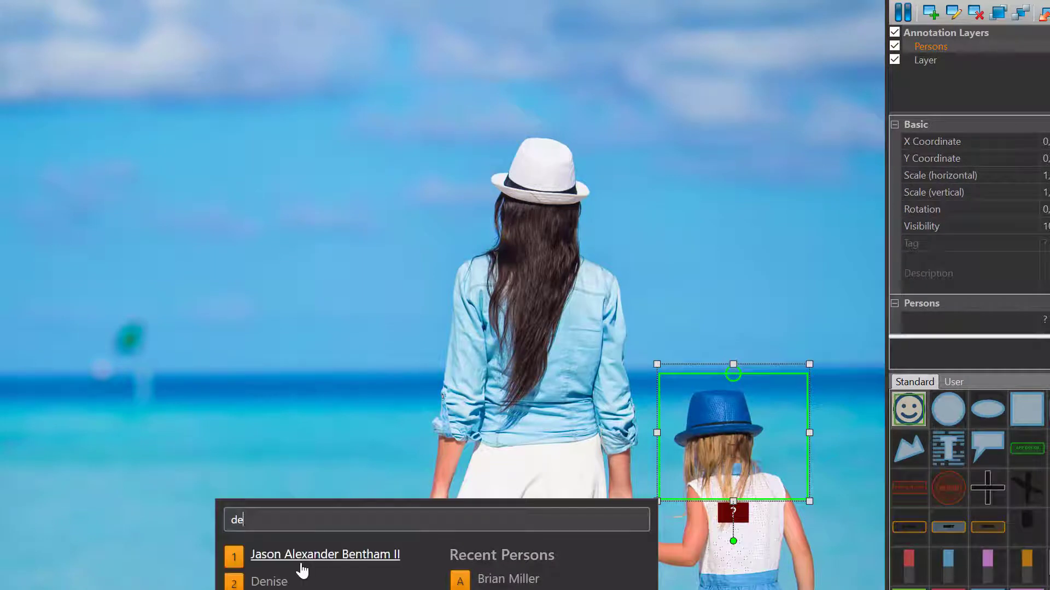
click(278, 583)
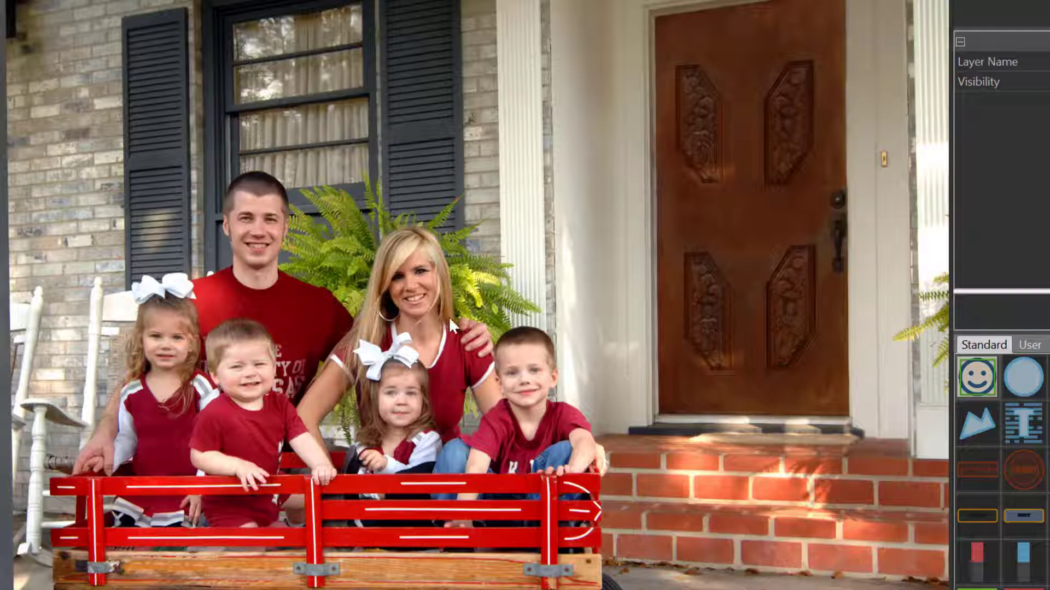
- Run face detection on the porch family photo from its context menu
key(F6)
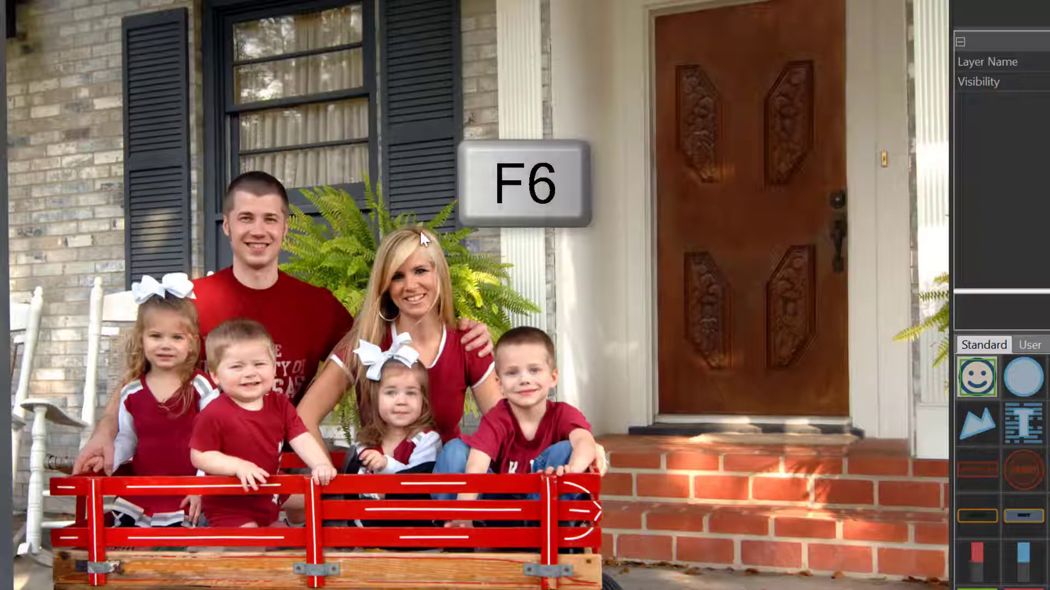
right_click(425, 176)
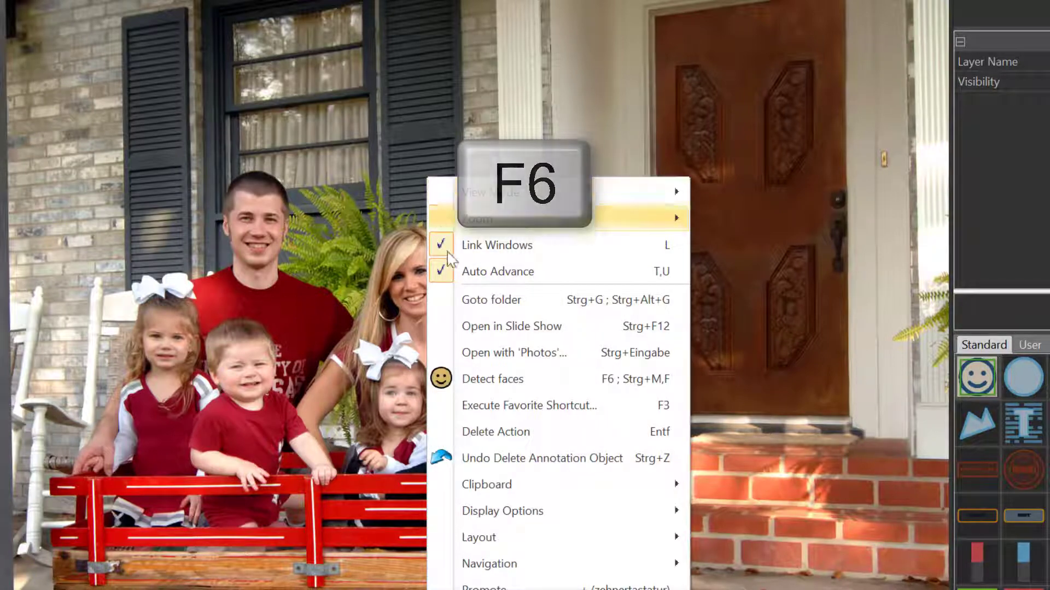
click(504, 381)
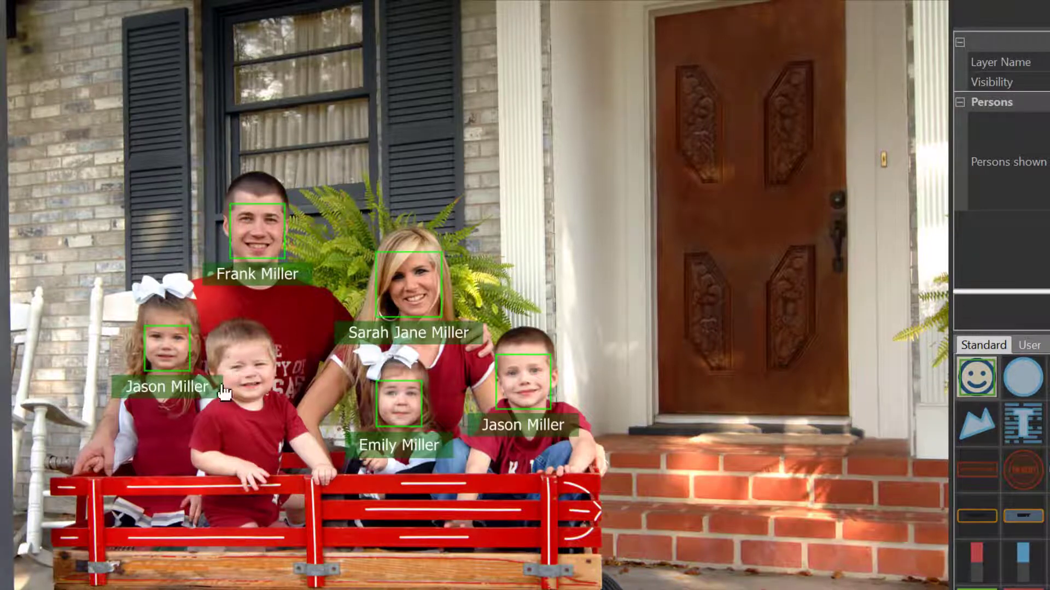
- Draw a face box around the toddler's face, then zoom in on the children
click(982, 379)
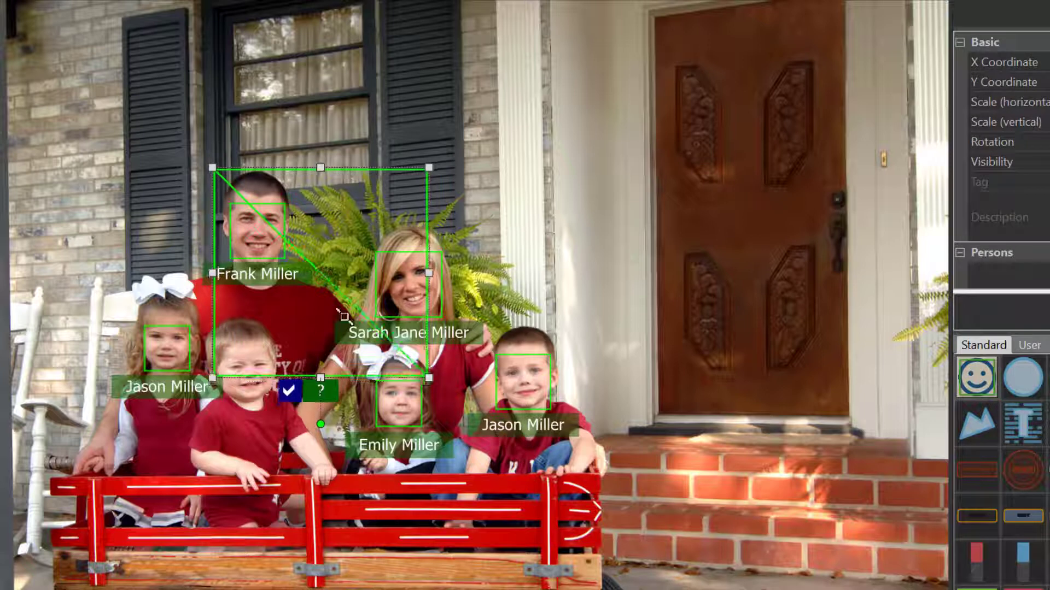
drag(428, 380, 306, 263)
drag(301, 187, 289, 336)
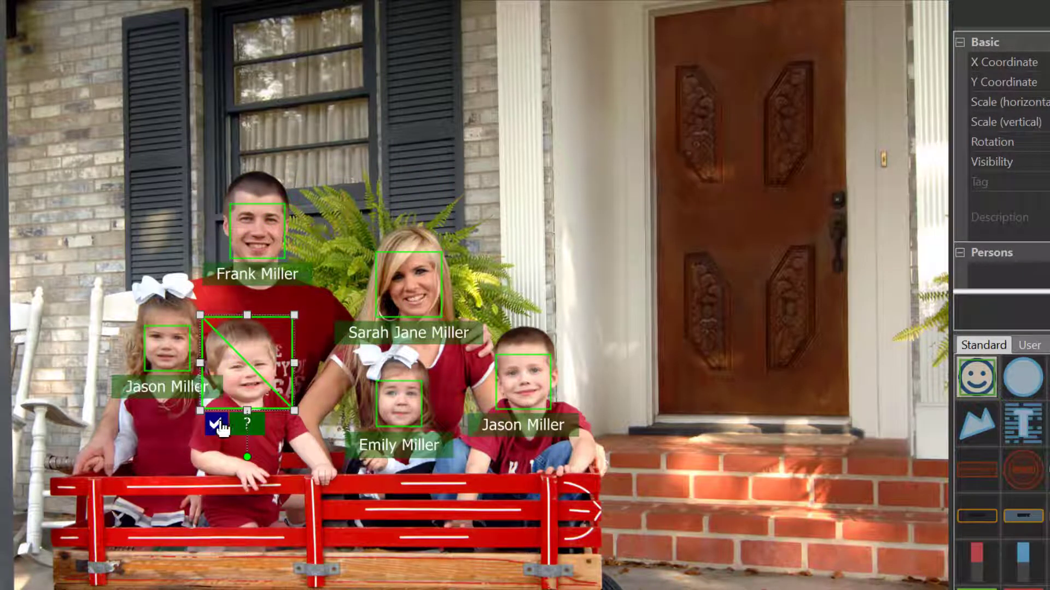
click(220, 424)
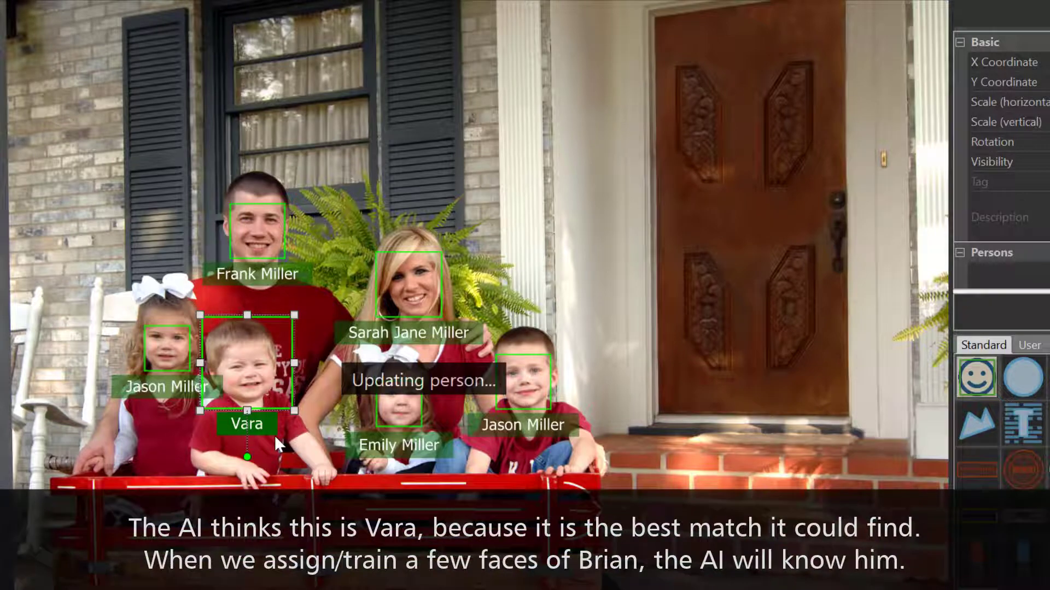
drag(218, 453, 290, 445)
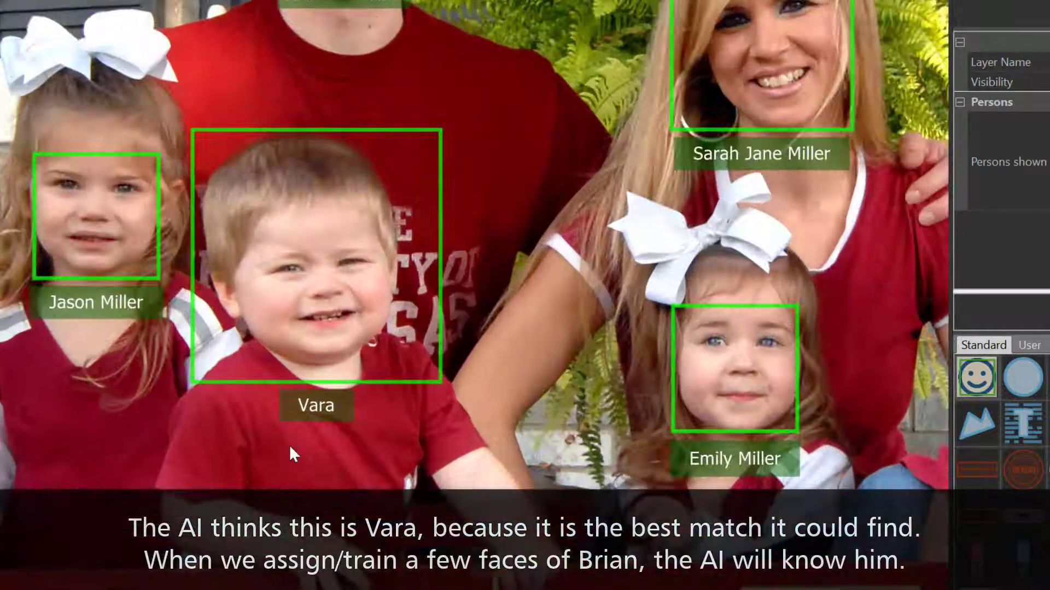
- Relabel the toddler's auto-guessed face with the boy's new person entry from Recent Persons
click(359, 268)
key(F2)
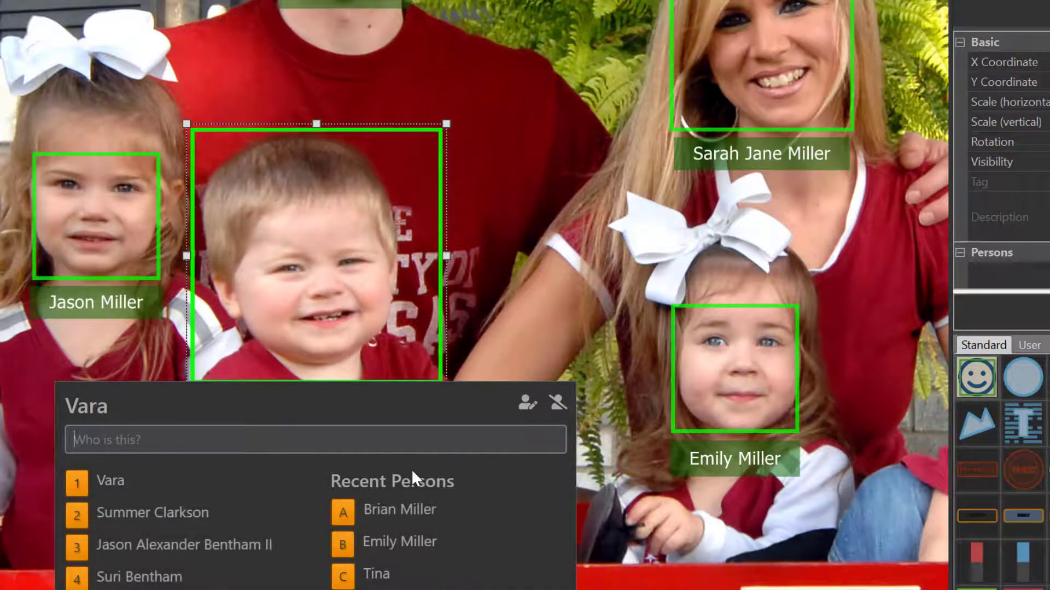
click(417, 507)
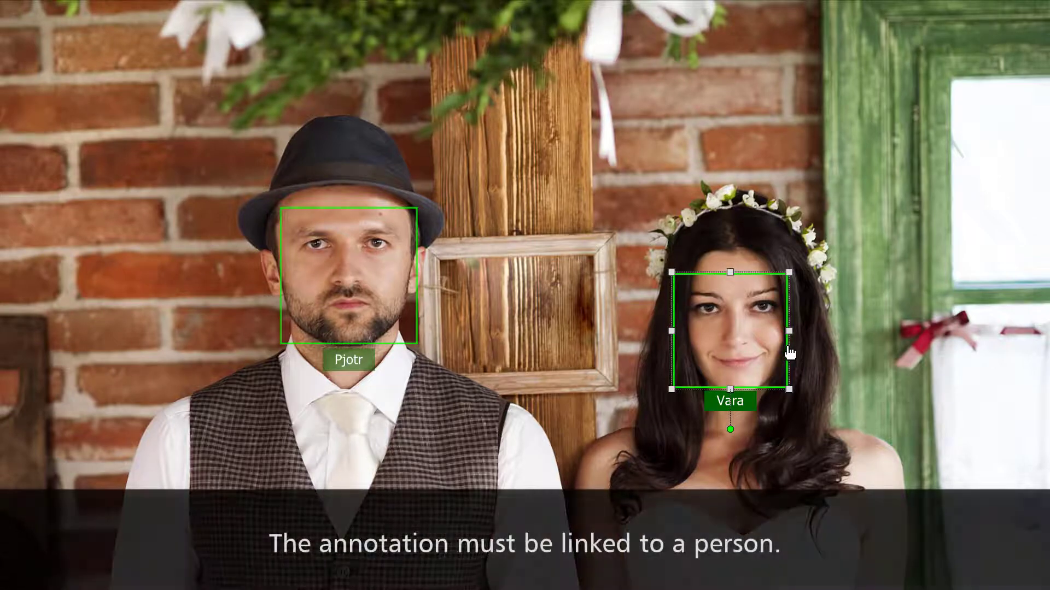
- Open the woman's faces in Face Manager and filter to confirmed, then unconfirmed faces
key(F4)
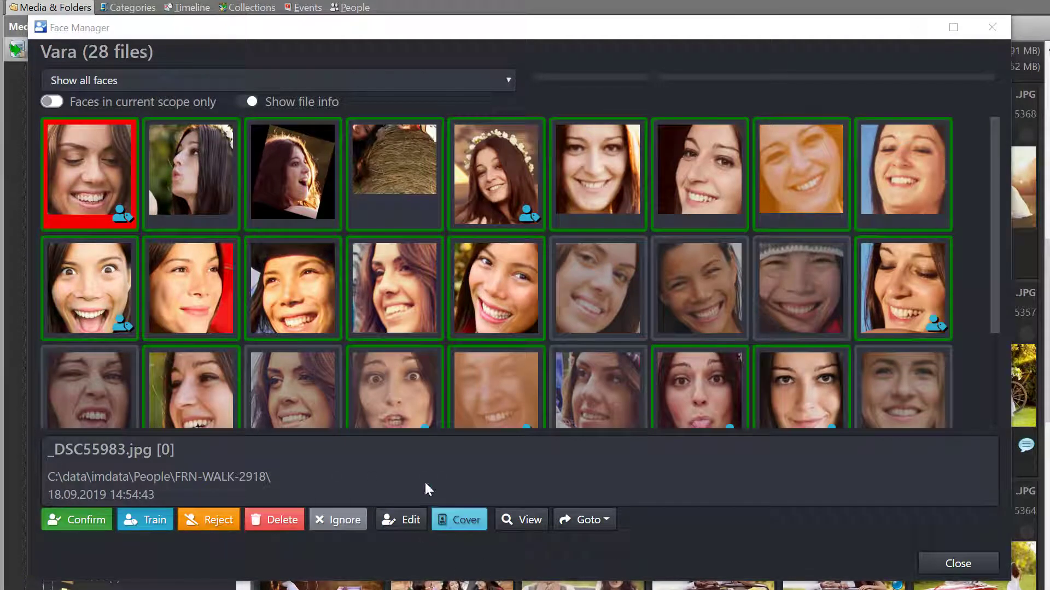
click(167, 82)
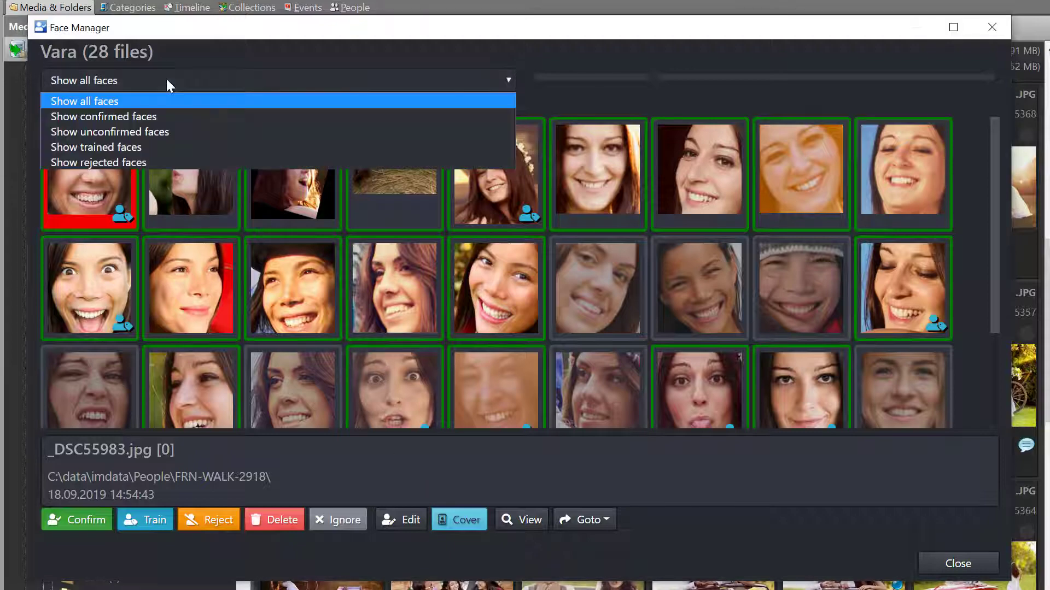
click(161, 114)
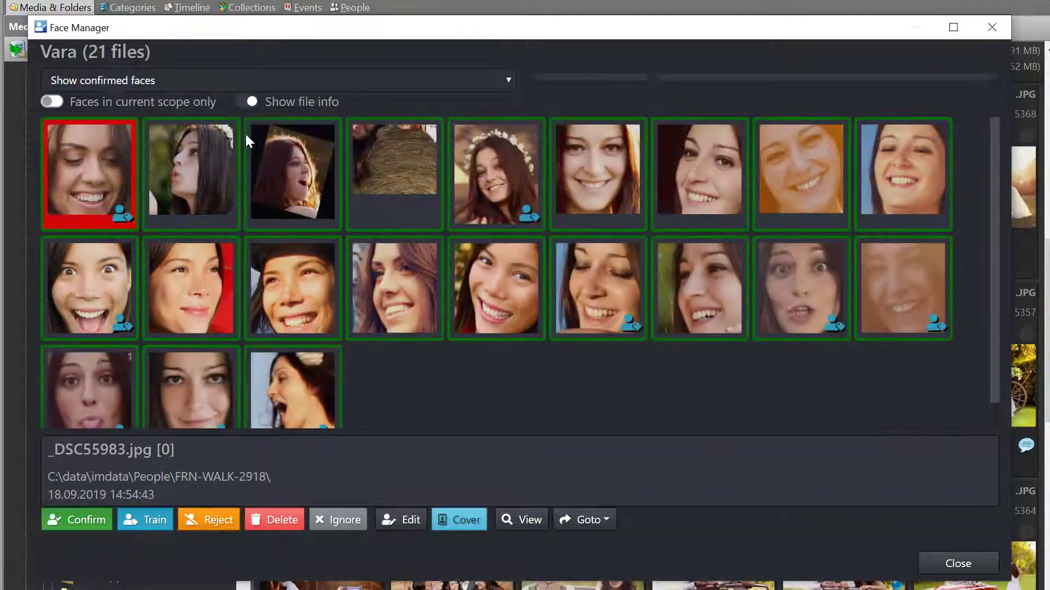
click(218, 82)
click(190, 133)
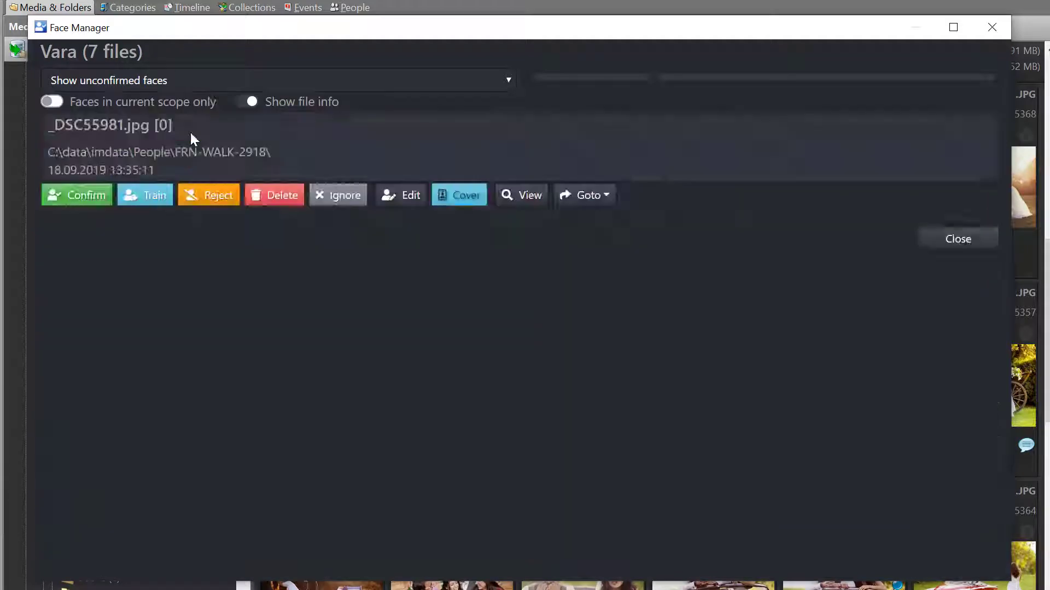
- Filter to trained, then rejected faces, and return to showing all 28 faces
click(208, 88)
click(176, 146)
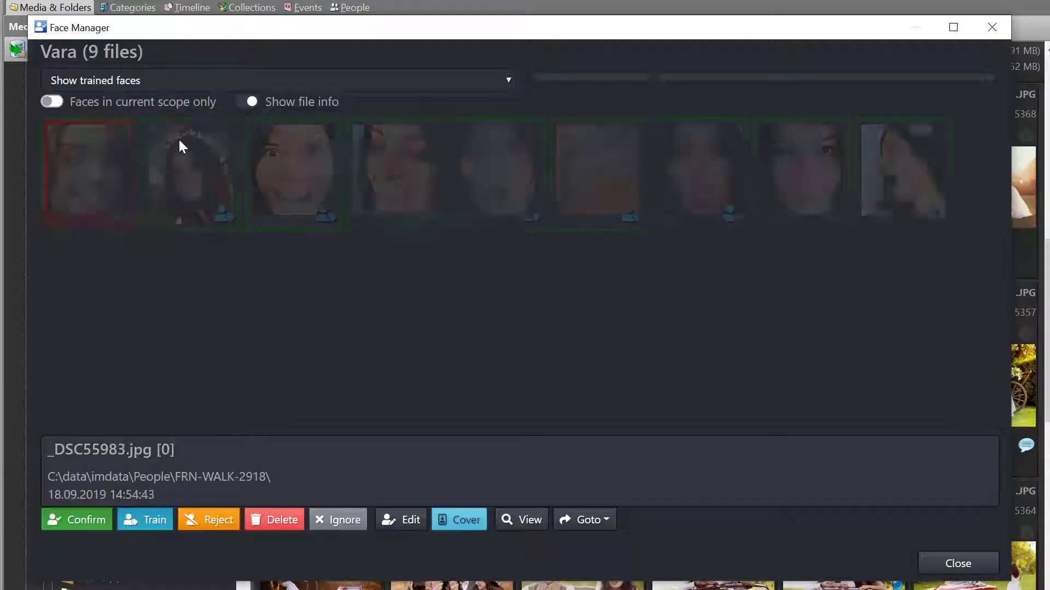
click(202, 85)
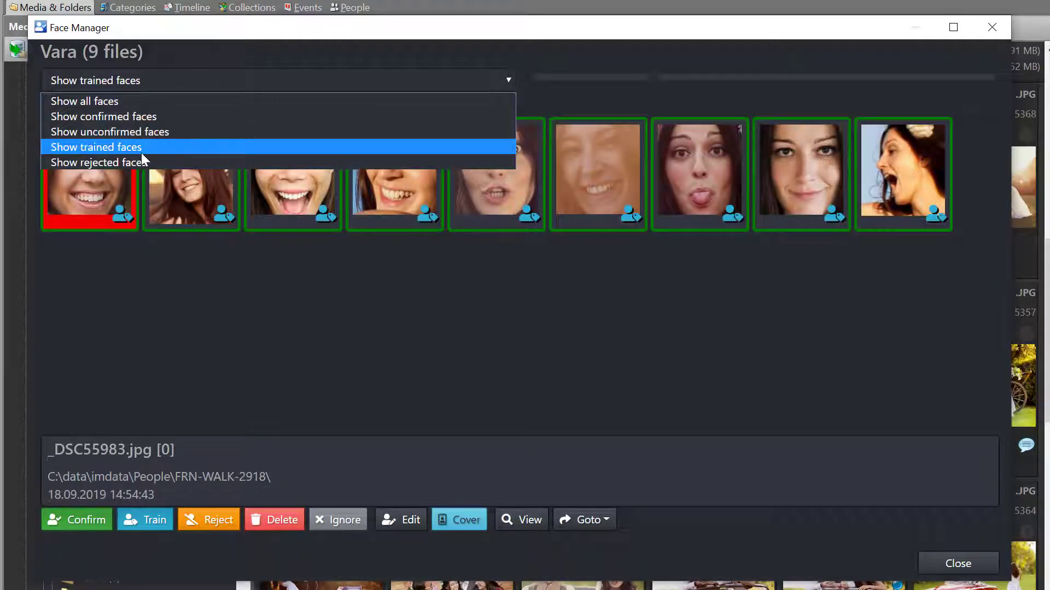
click(140, 160)
click(189, 82)
click(186, 100)
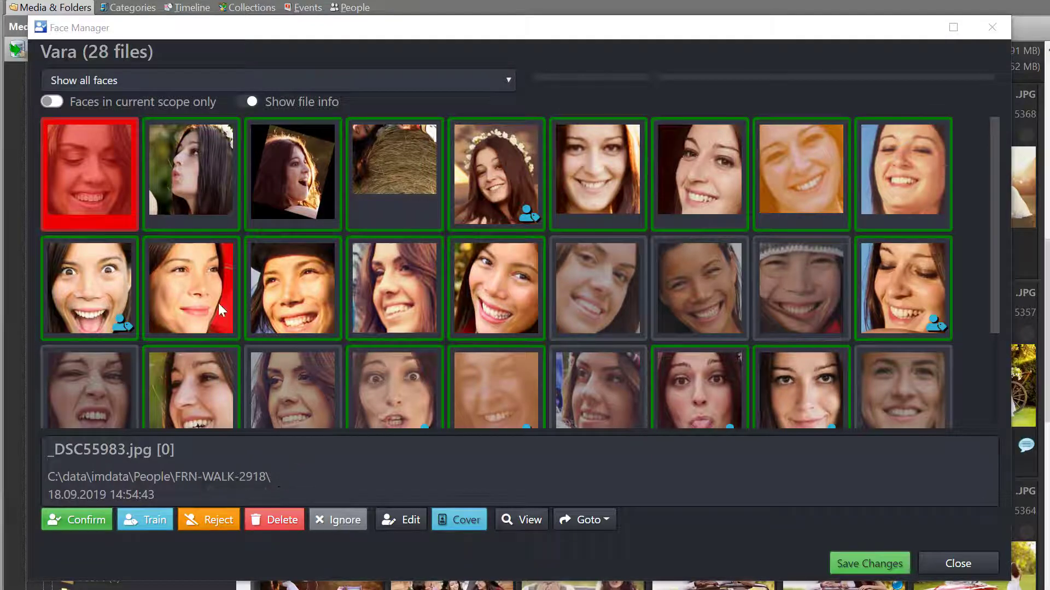
- Inspect the face thumbnails and their source files, including the hair-only one, scrolling down the list
click(208, 149)
click(87, 172)
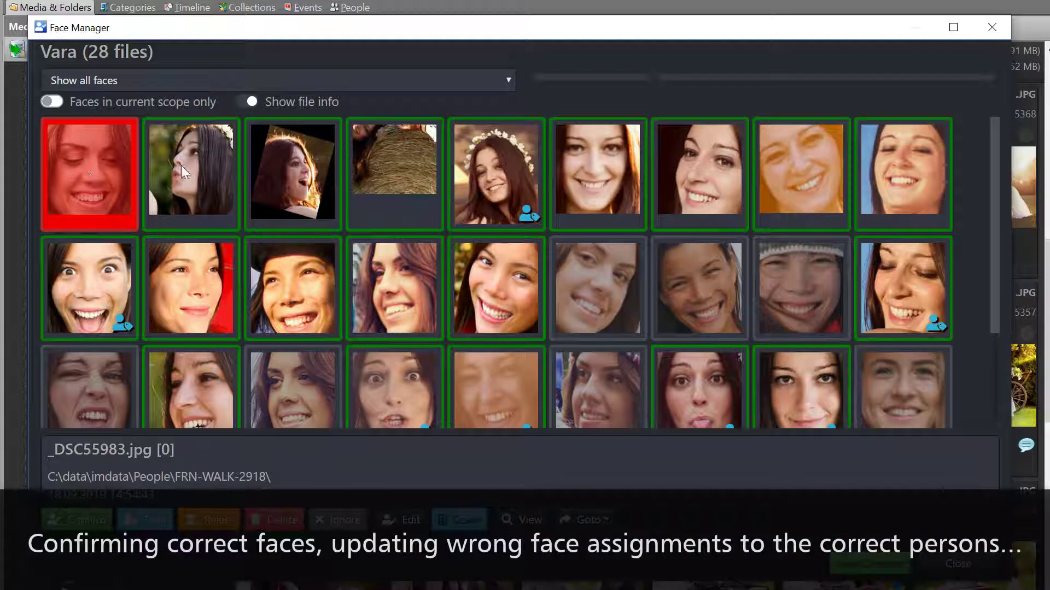
click(383, 167)
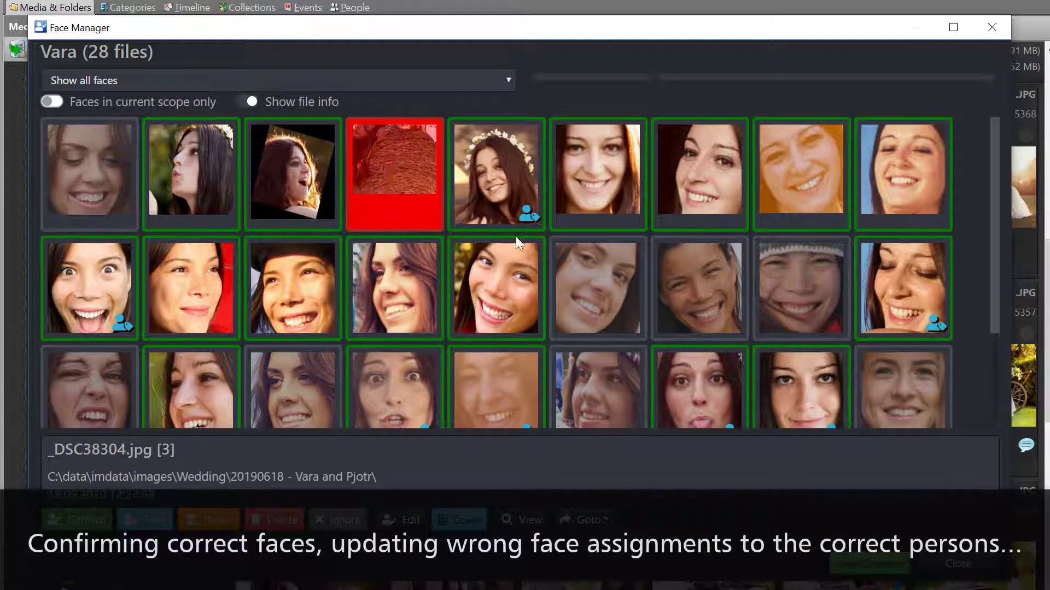
click(807, 287)
scroll(848, 388, down, 3)
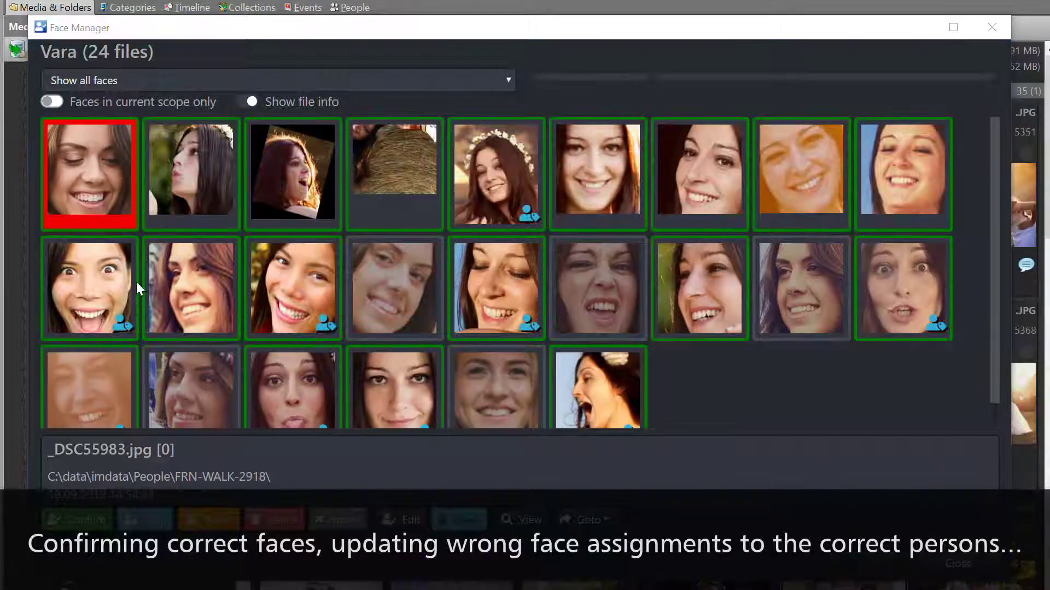
- Reassign two misidentified faces to the other person they actually show
double_click(117, 291)
click(571, 189)
double_click(193, 289)
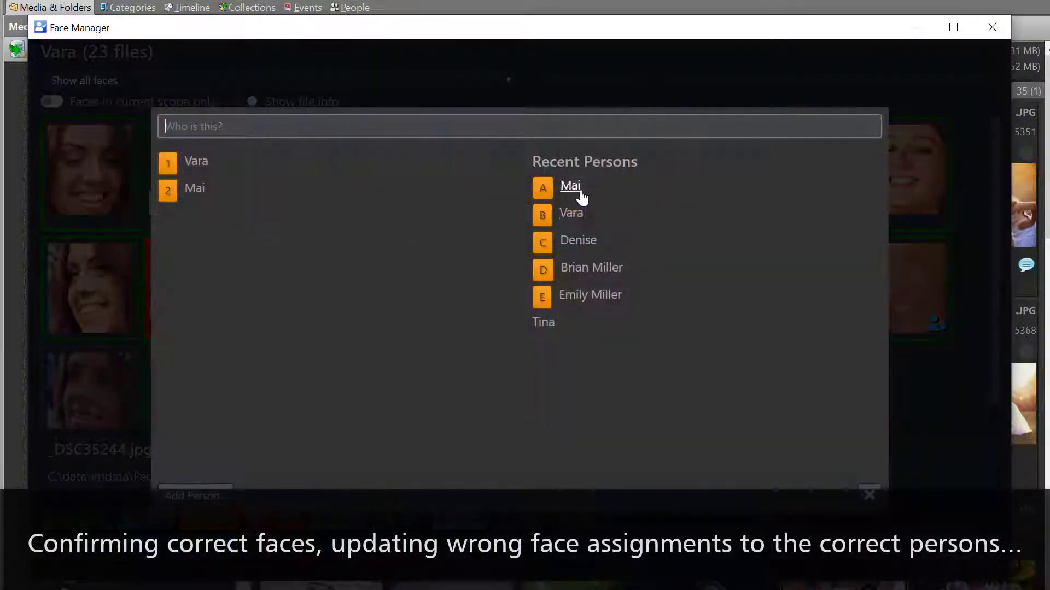
click(580, 191)
- Mark four wrong faces as ignored, save the changes, and show only the 7 trained faces
click(294, 383)
key(i)
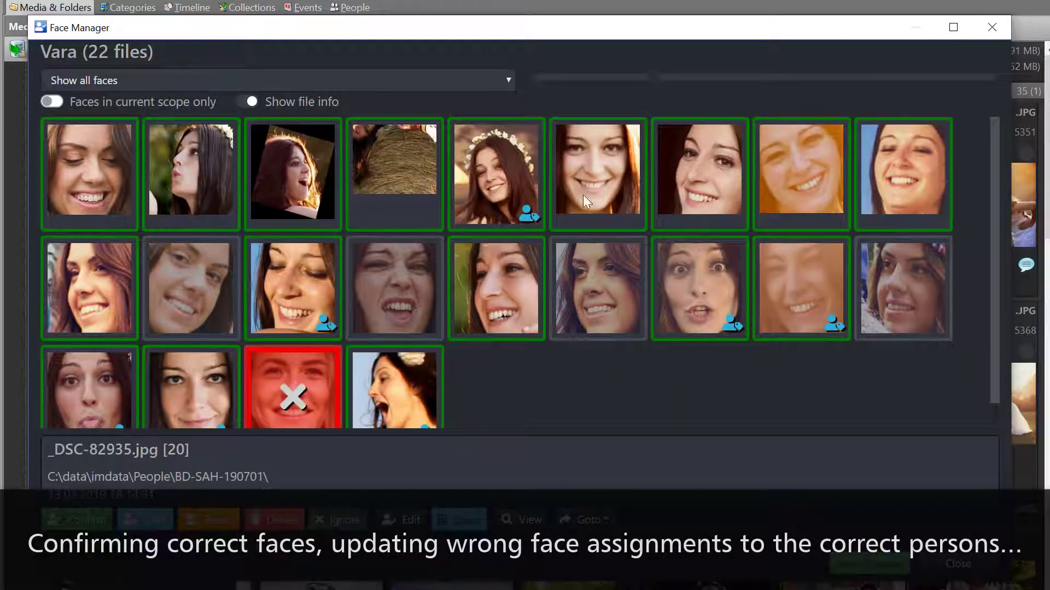
click(173, 292)
key(i)
click(90, 169)
key(i)
click(933, 300)
key(i)
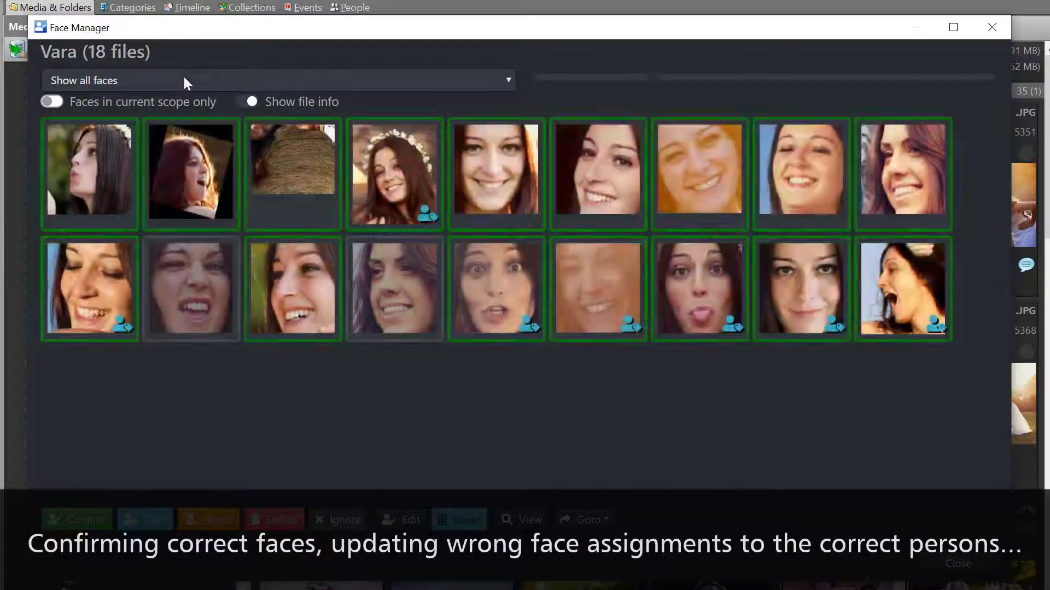
click(186, 81)
click(195, 155)
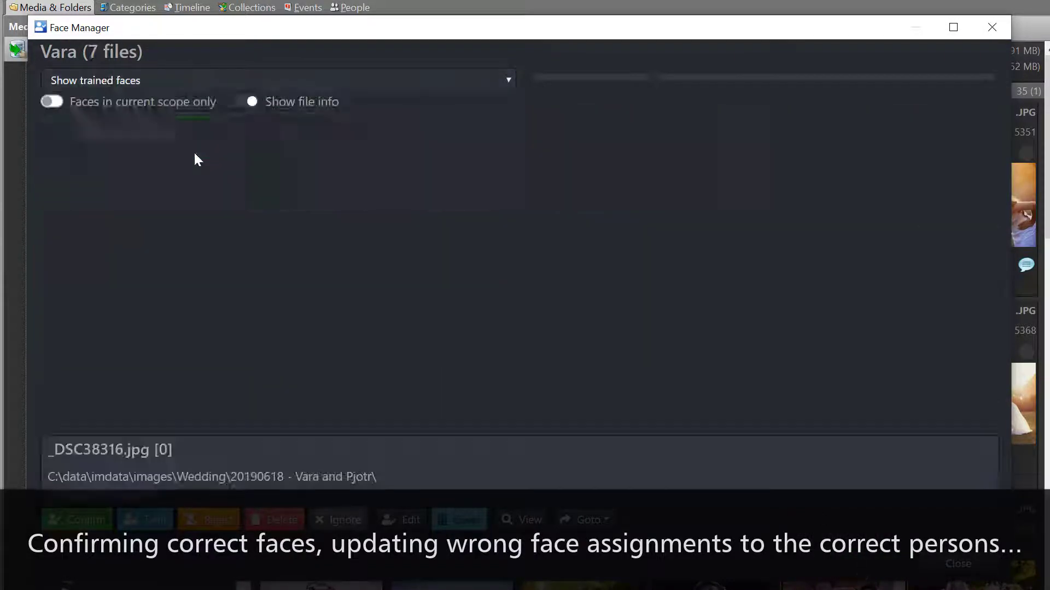